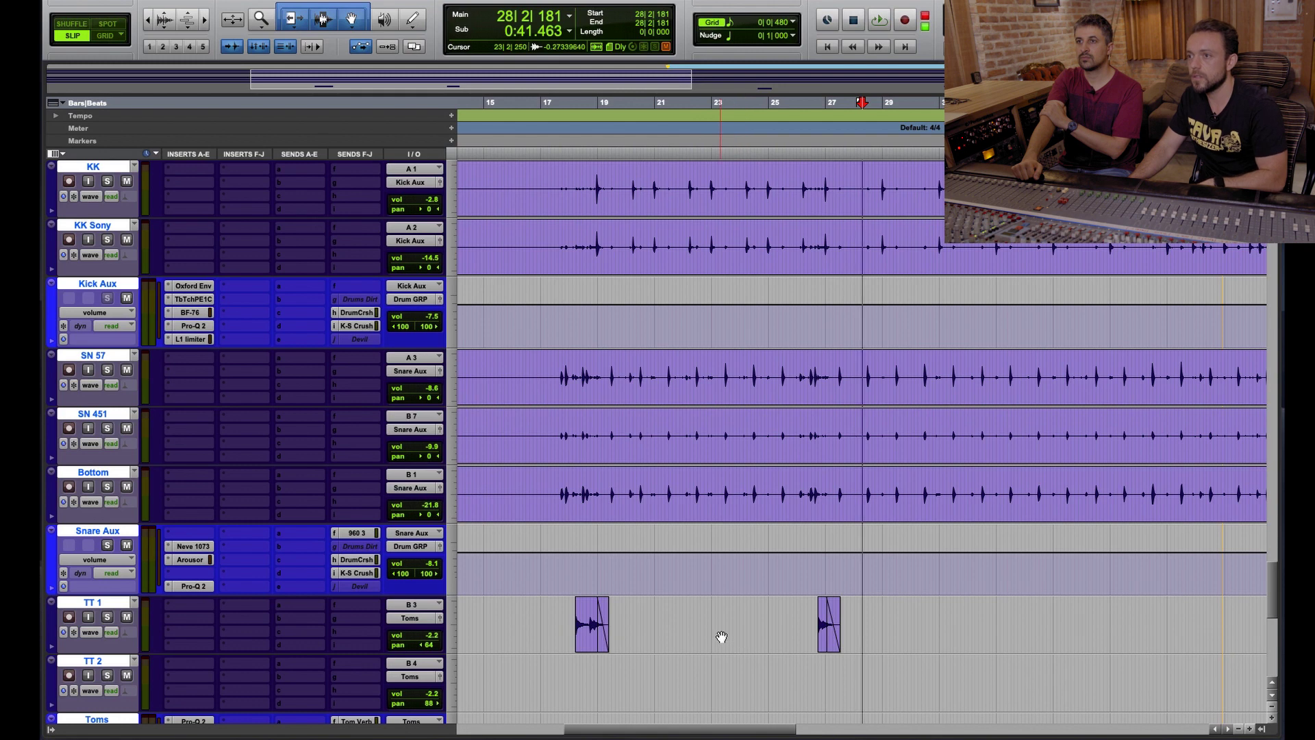
Find the Bass ST track and play its first clip, around bars 29 to 30.
{"action": "scroll", "coordinate": [721, 636], "scroll_direction": "down", "scroll_amount": 10}
{"action": "scroll", "coordinate": [721, 635], "scroll_direction": "up", "scroll_amount": 20}
{"action": "key", "text": "r"}
{"action": "key", "text": "r"}
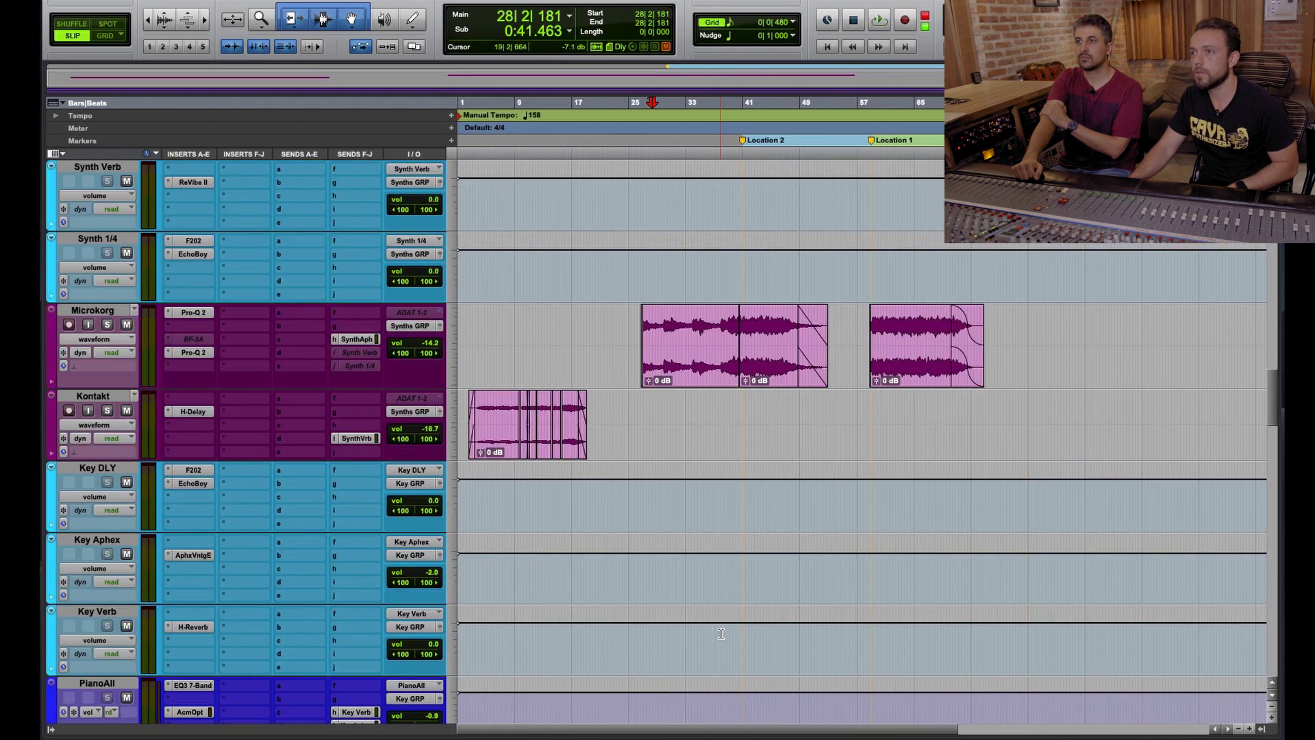
{"action": "scroll", "coordinate": [721, 634], "scroll_direction": "down", "scroll_amount": 15}
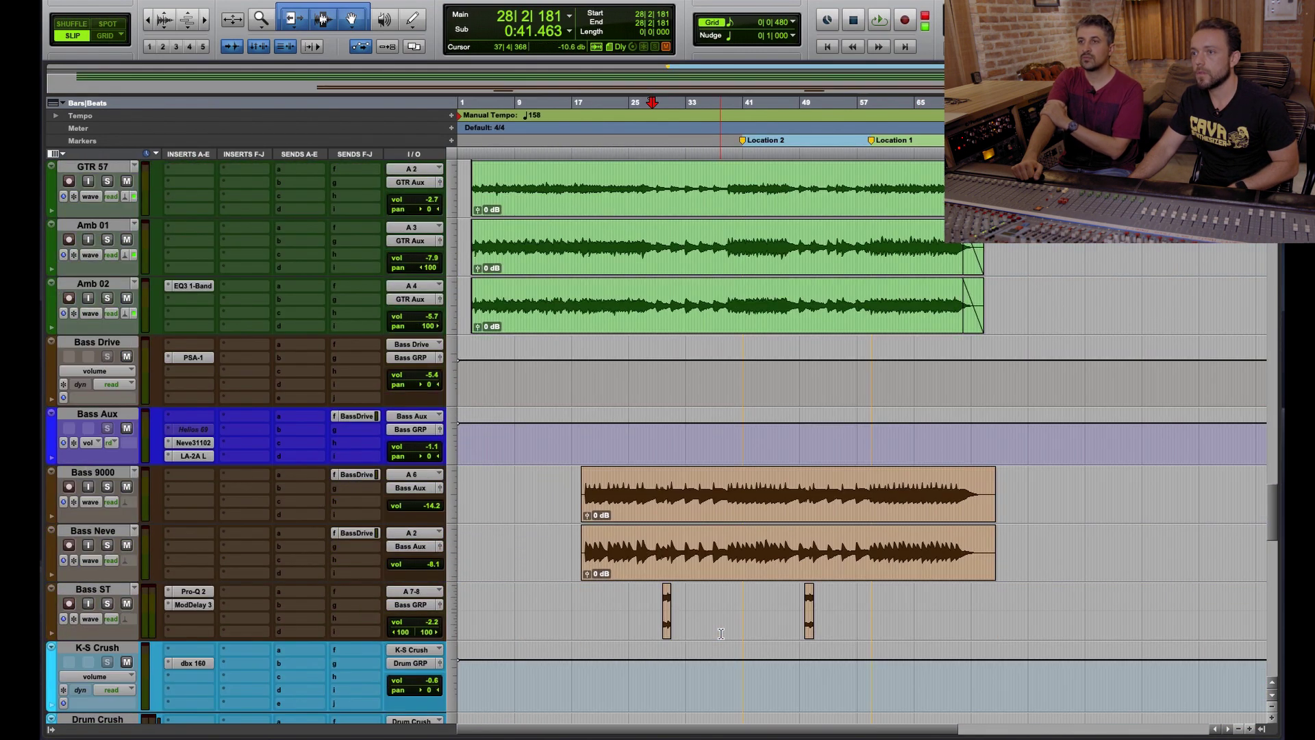
{"action": "left_click", "coordinate": [669, 548]}
{"action": "key", "text": "t"}
{"action": "key", "text": "t"}
{"action": "key", "text": "t"}
{"action": "key", "text": "t"}
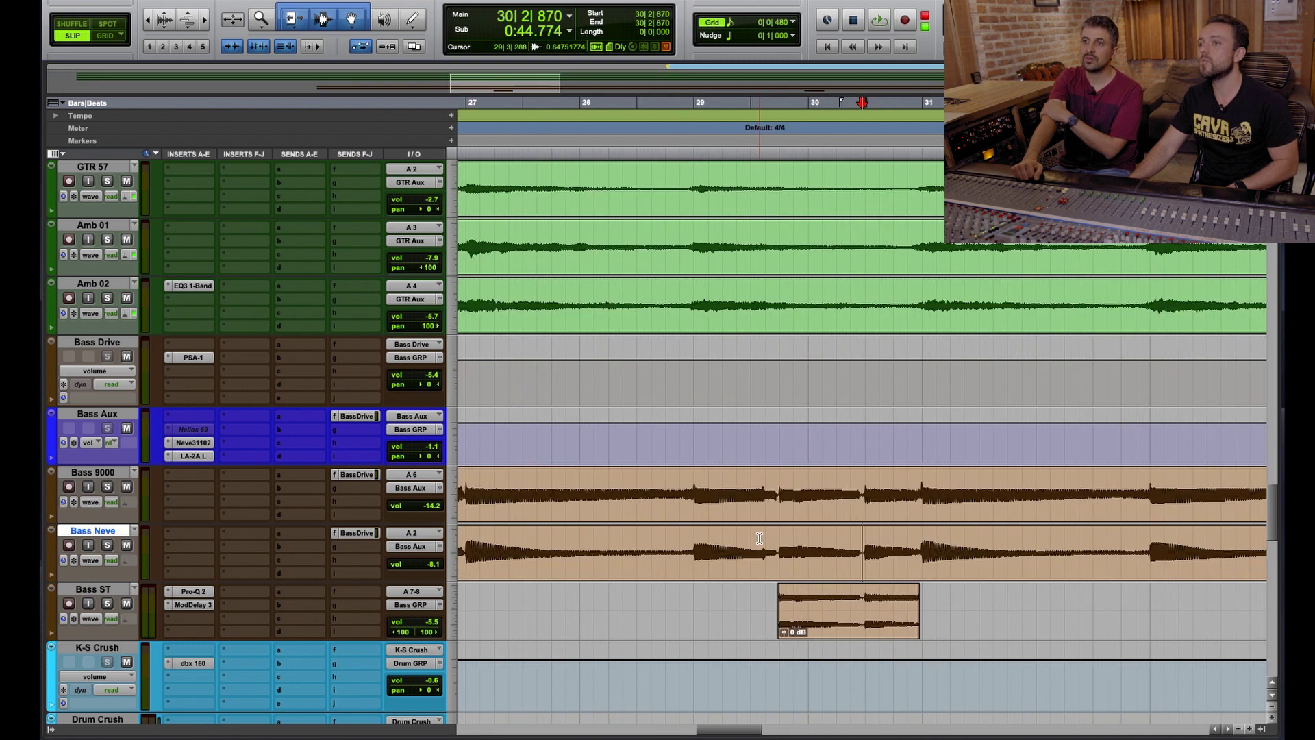
{"action": "left_click", "coordinate": [877, 624]}
{"action": "key", "text": "space"}
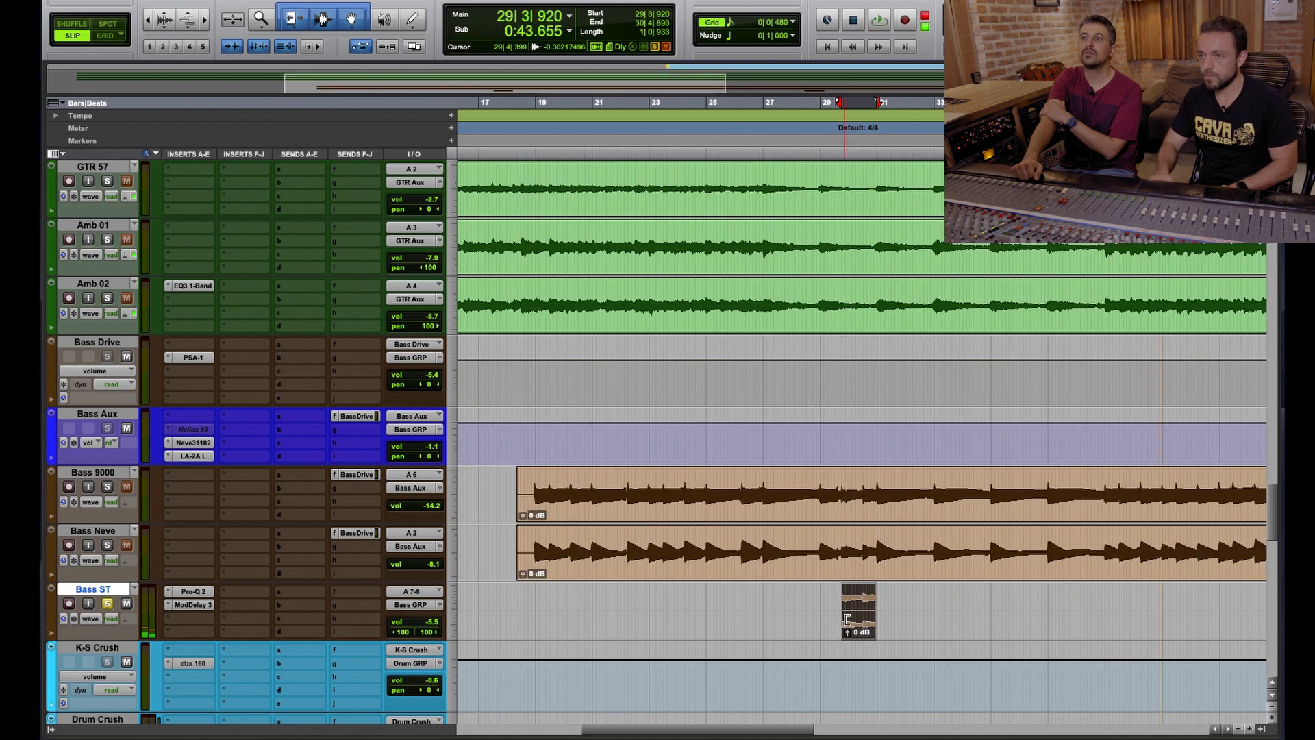
View the soloed Bass ST channel in the mixer, and set the playback start at about bar 19 in the edit timeline.
{"action": "key", "text": "ctrl+equal"}
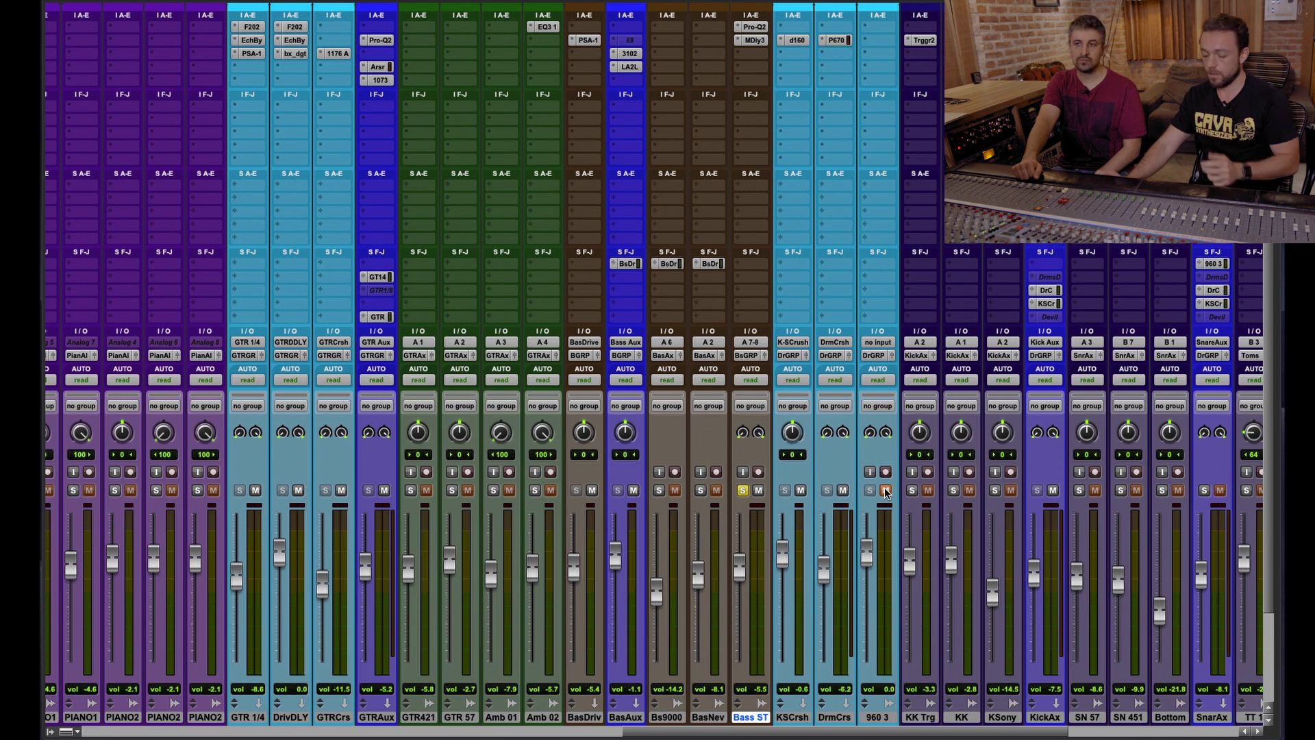
{"action": "key", "text": "ctrl+equal"}
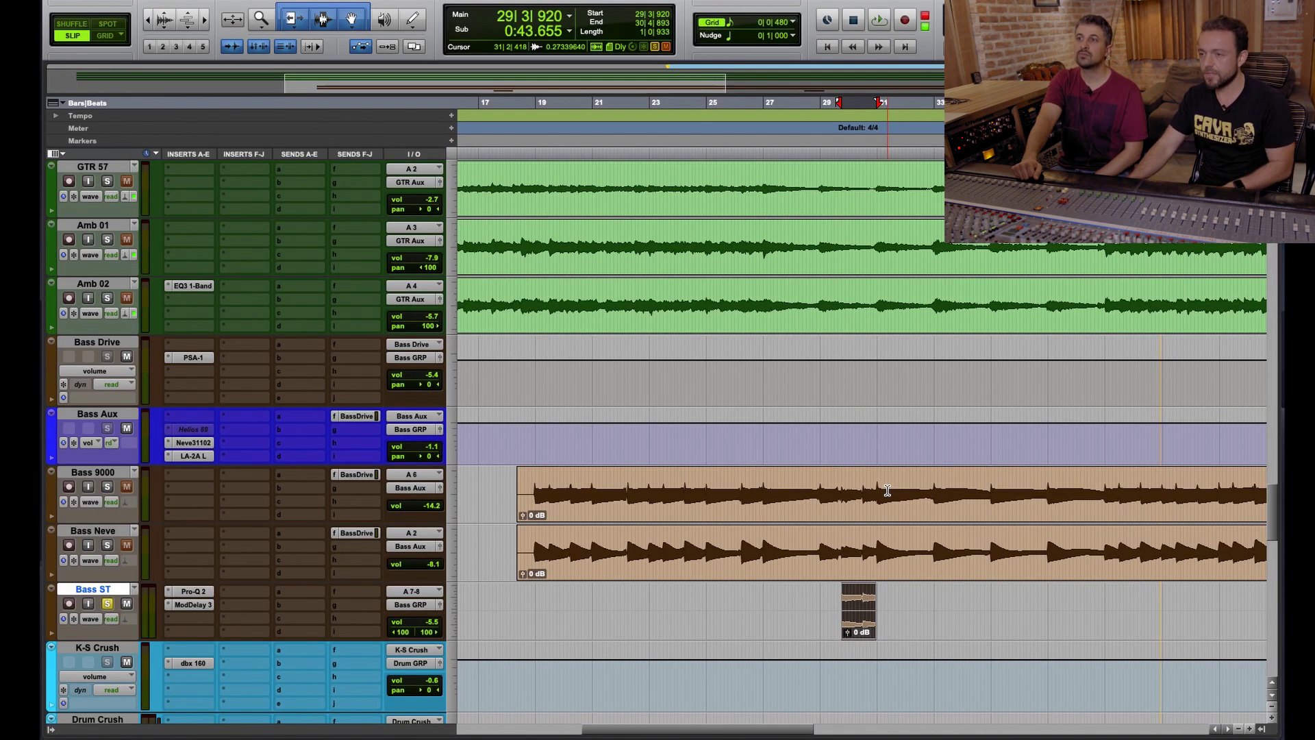
{"action": "key", "text": "ctrl+bracketleft"}
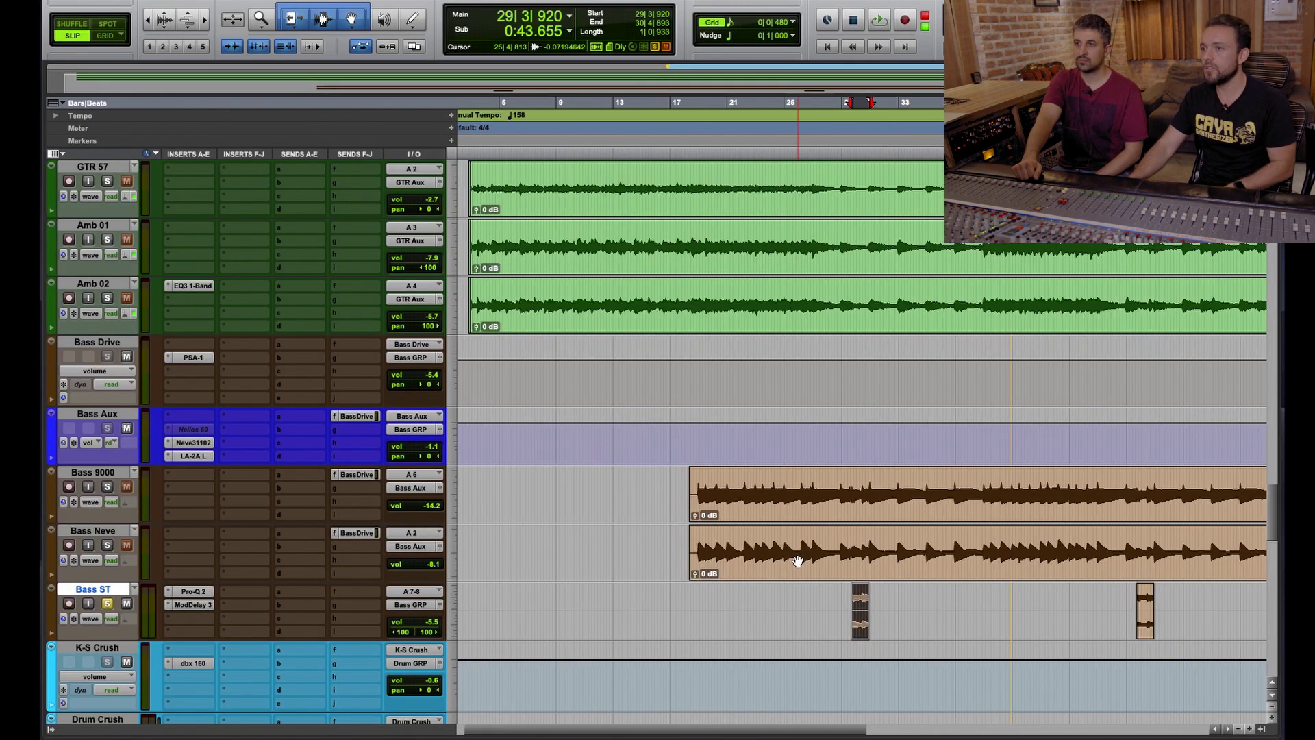
{"action": "left_click", "coordinate": [702, 597]}
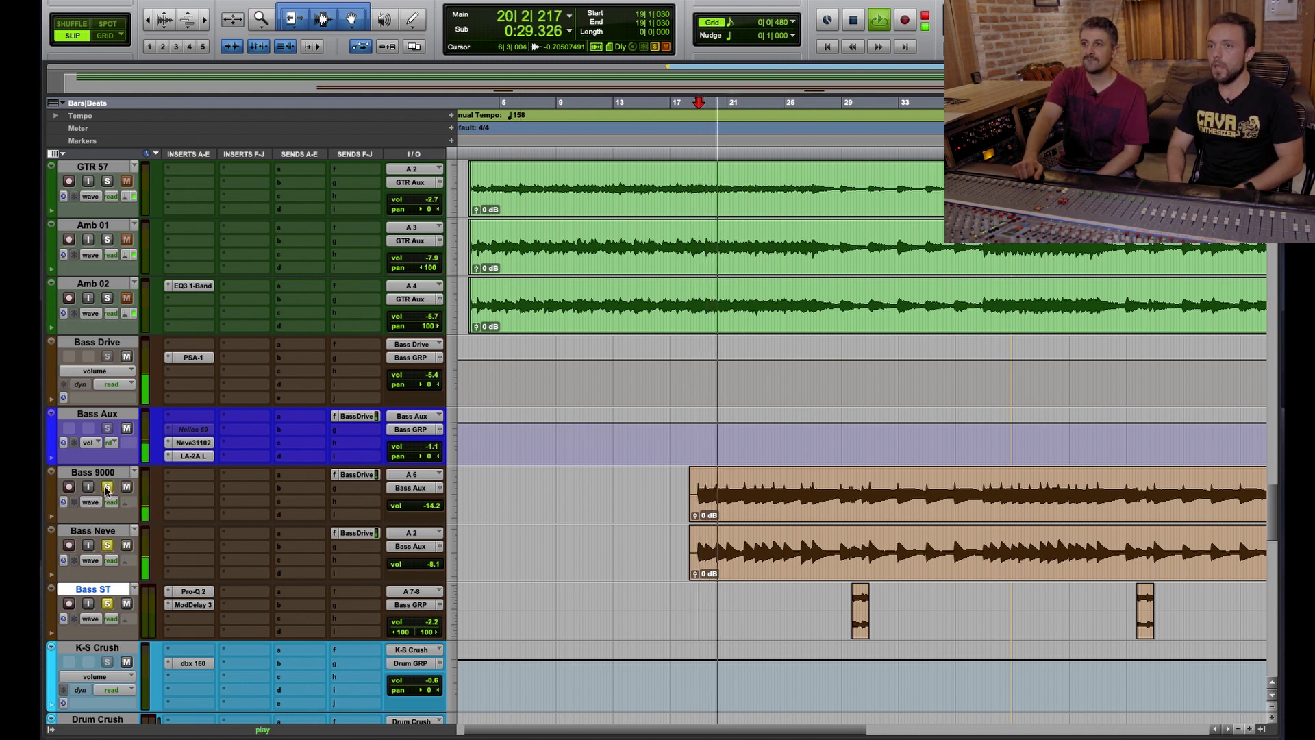
Inspect the UAD Neve 31102 and Teletronix LA-2A inserts on the Bass Aux channel in the mixer.
{"action": "key", "text": "ctrl+equal"}
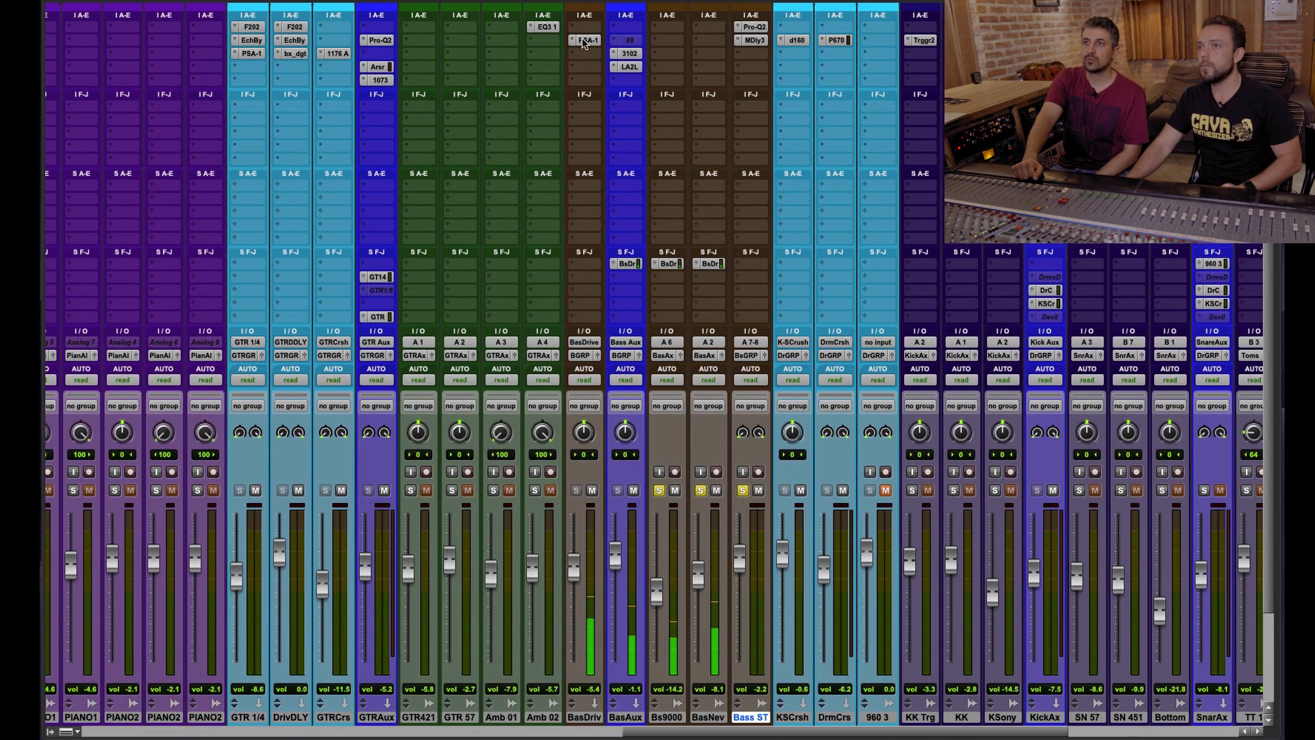
{"action": "left_click", "coordinate": [629, 53]}
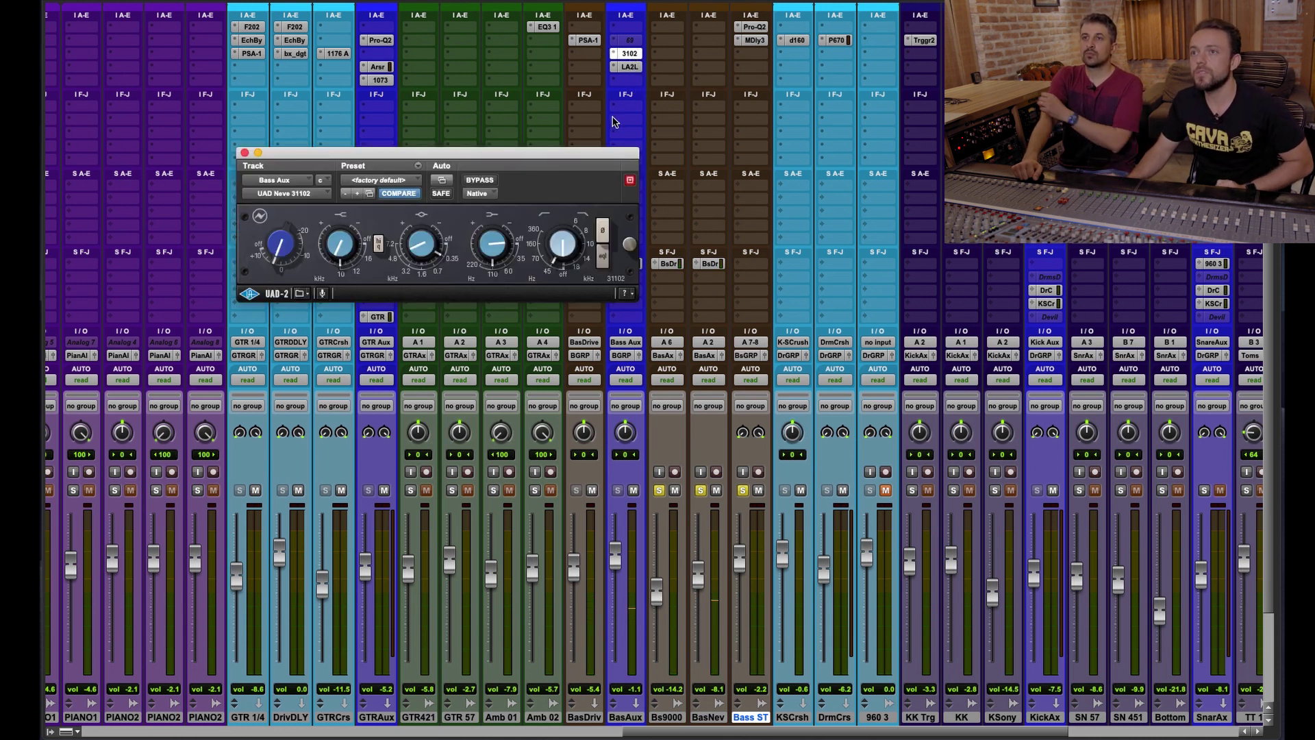
{"action": "left_click_drag", "start_coordinate": [547, 155], "coordinate": [508, 130]}
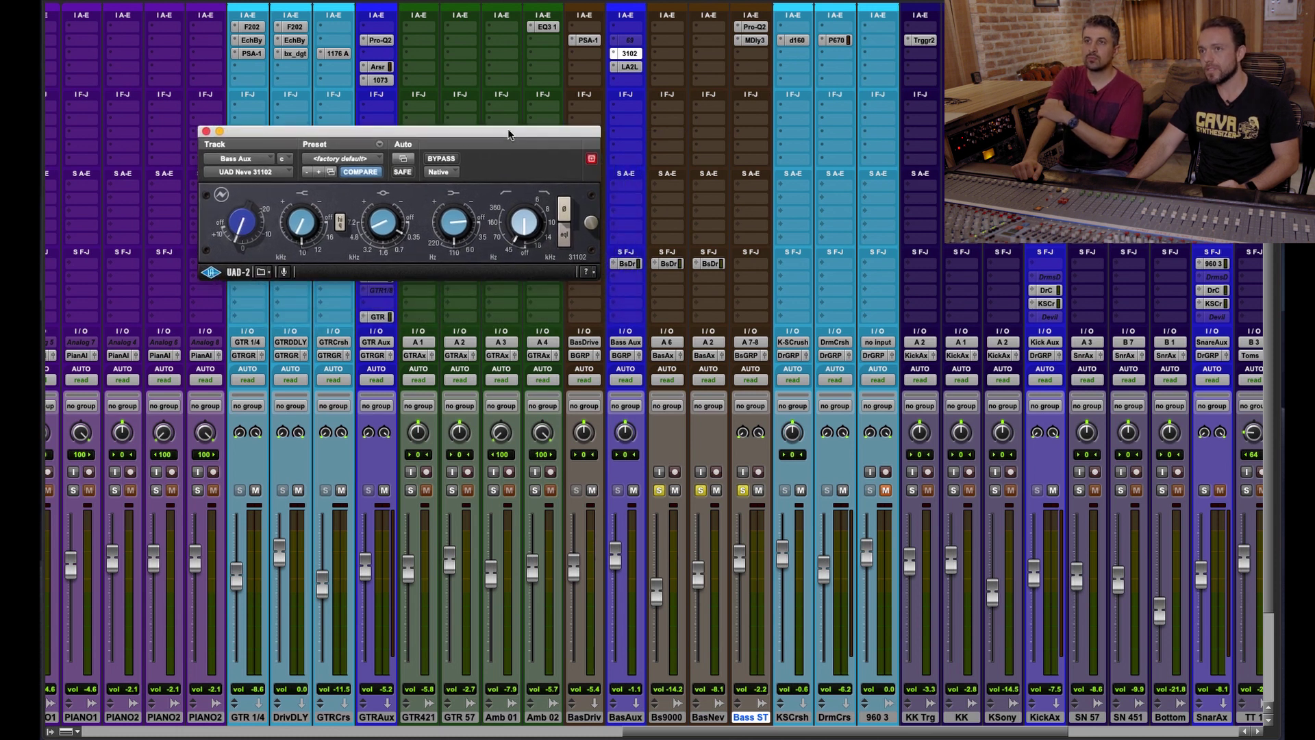
{"action": "left_click", "coordinate": [630, 68]}
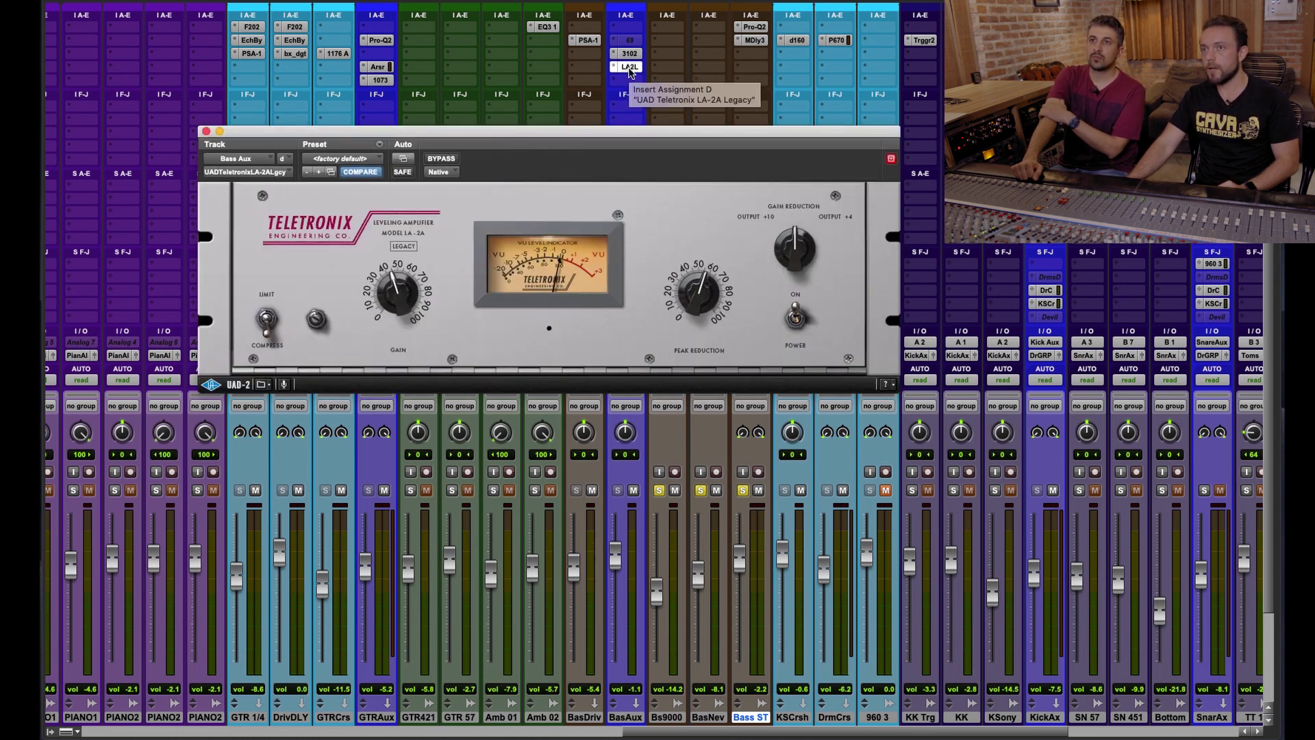
{"action": "left_click", "coordinate": [206, 131]}
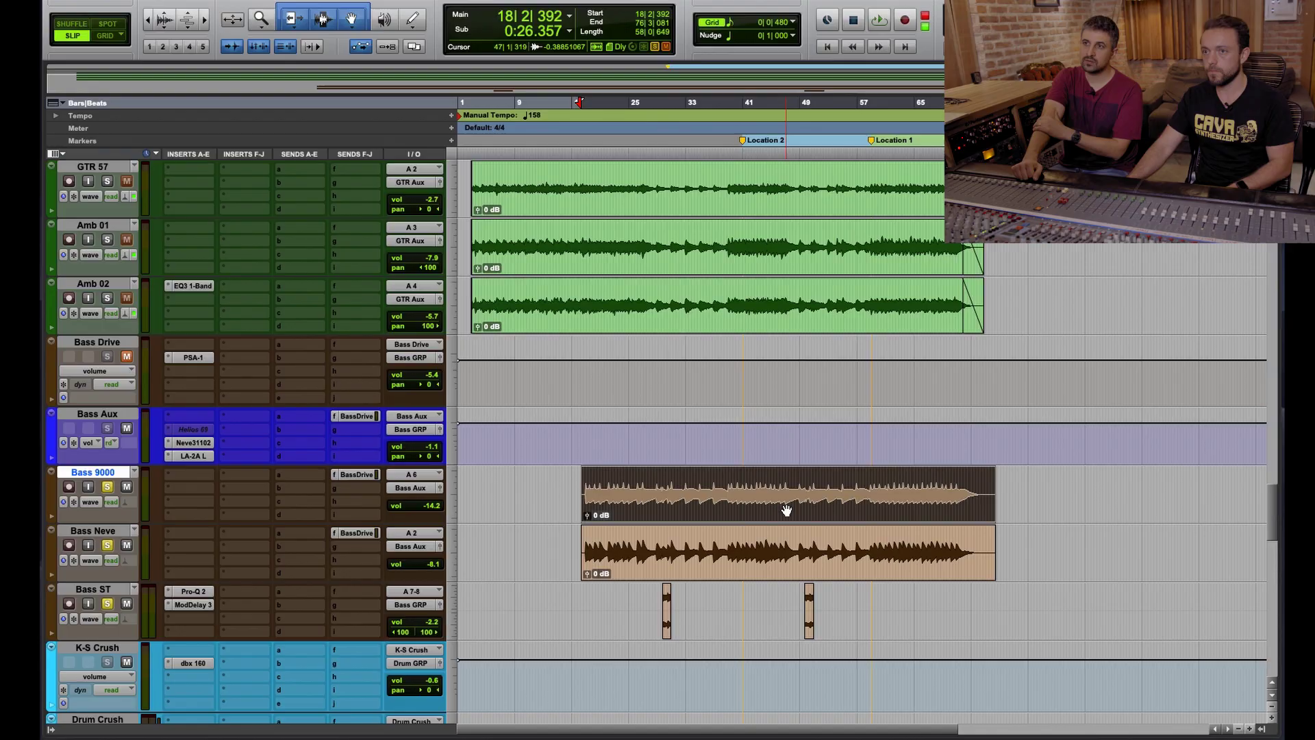
Play the soloed bass tracks from about bar 18, select the Bass Aux track, and toggle the mute on Bass Neve.
{"action": "key", "text": "space"}
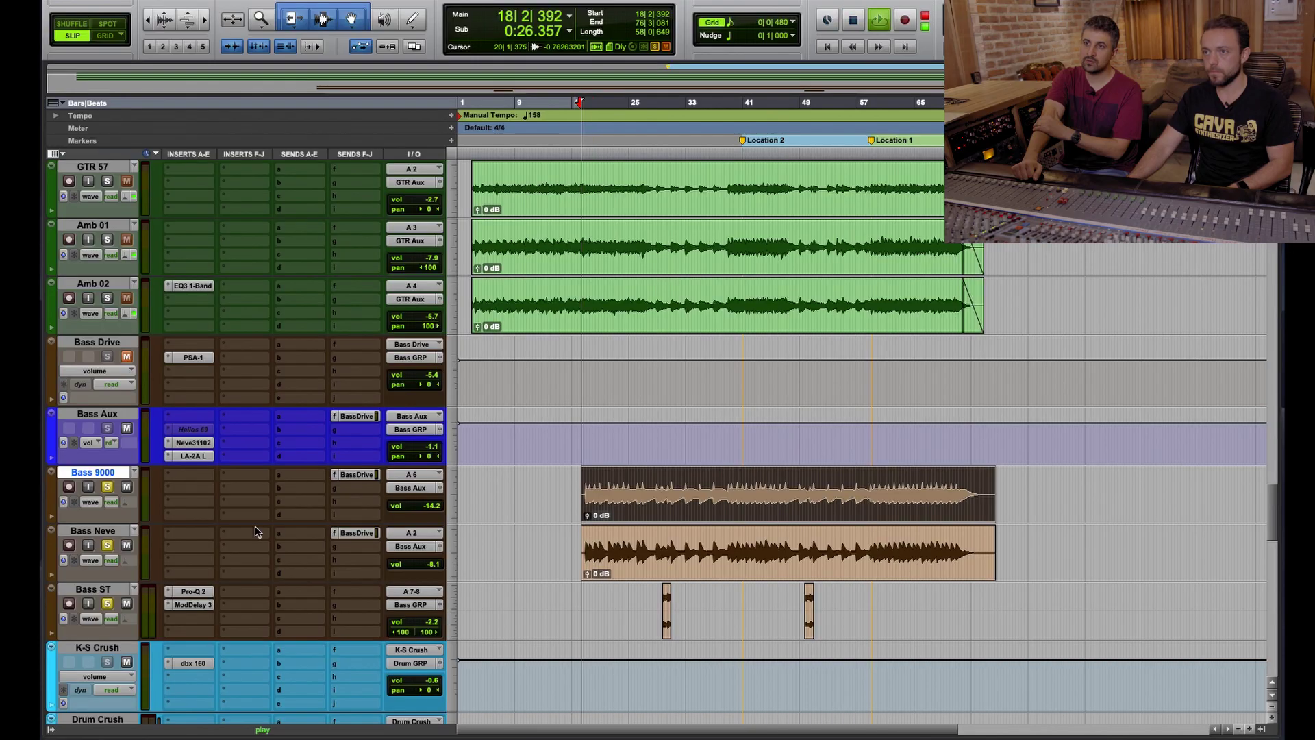
{"action": "left_click", "coordinate": [99, 415]}
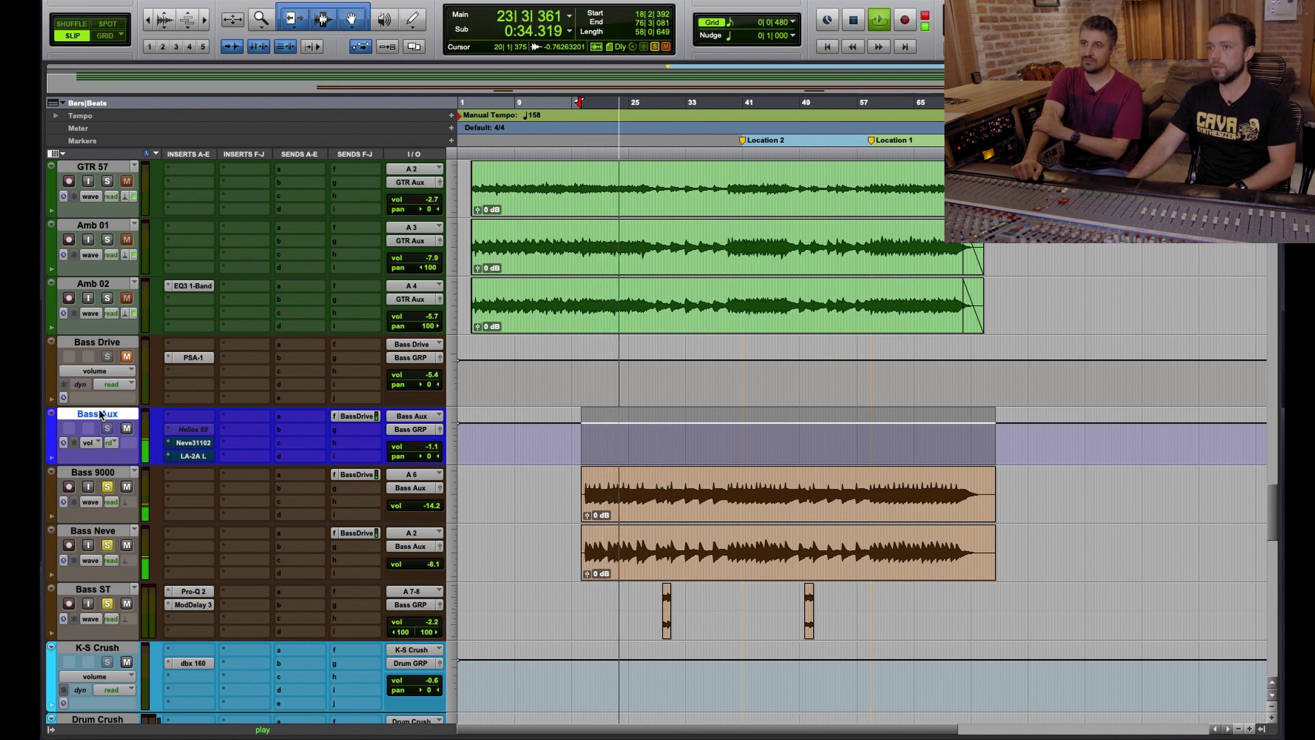
{"action": "left_click", "coordinate": [127, 545]}
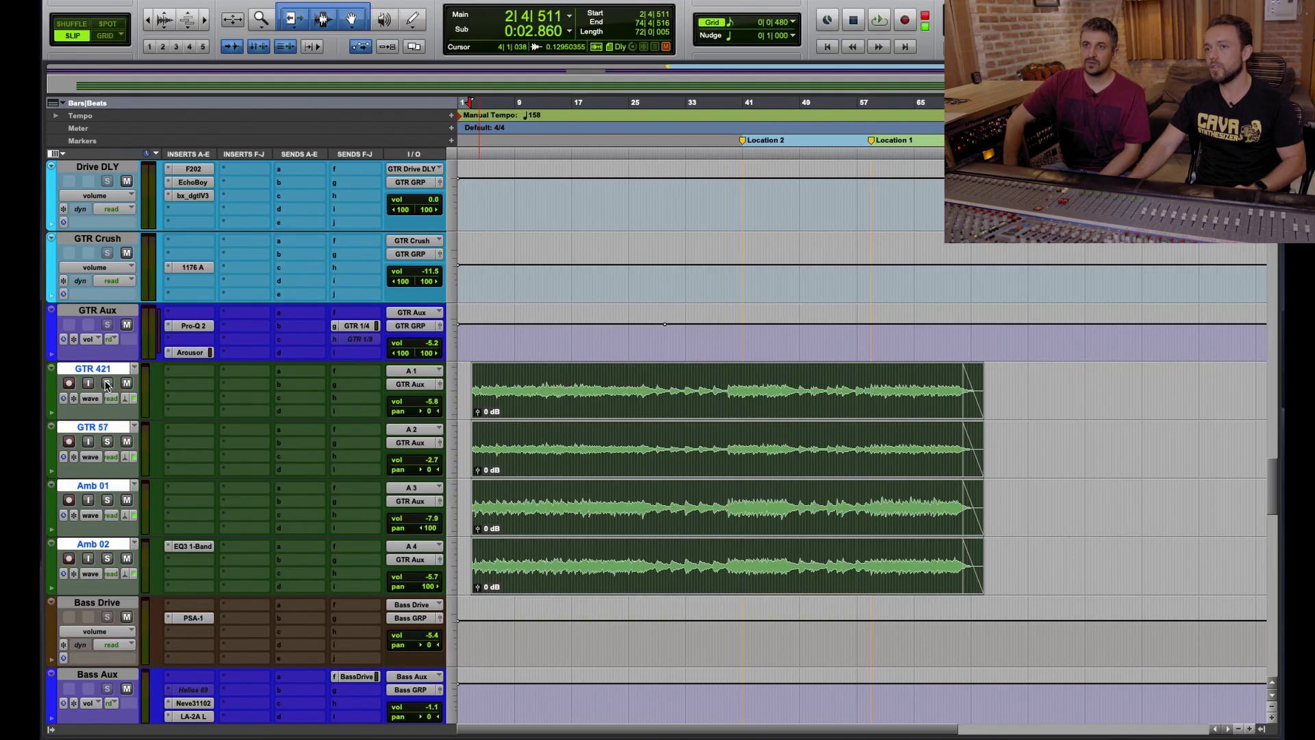
Solo GTR 421, GTR 57, Amb 01 and Amb 02, and look over the guitar effect and aux tracks during playback.
{"action": "left_click", "coordinate": [107, 442]}
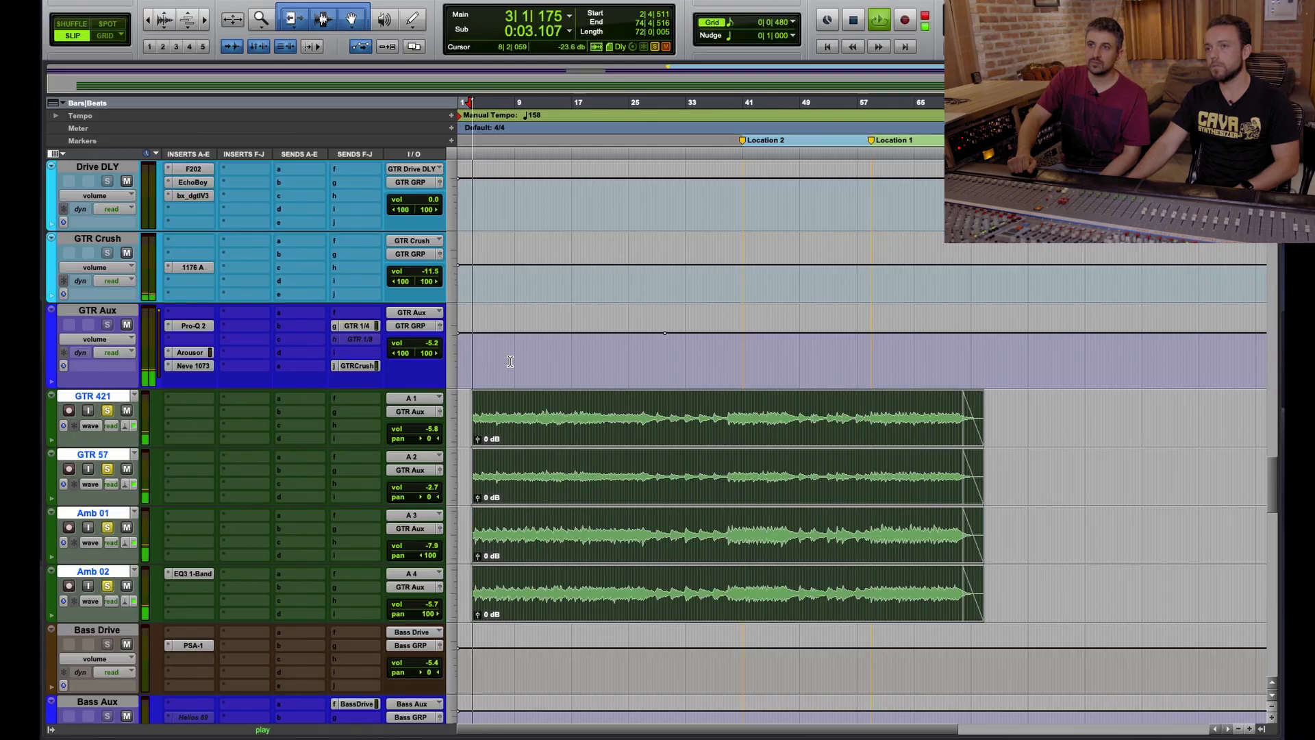
{"action": "scroll", "coordinate": [510, 362], "scroll_direction": "up", "scroll_amount": 8}
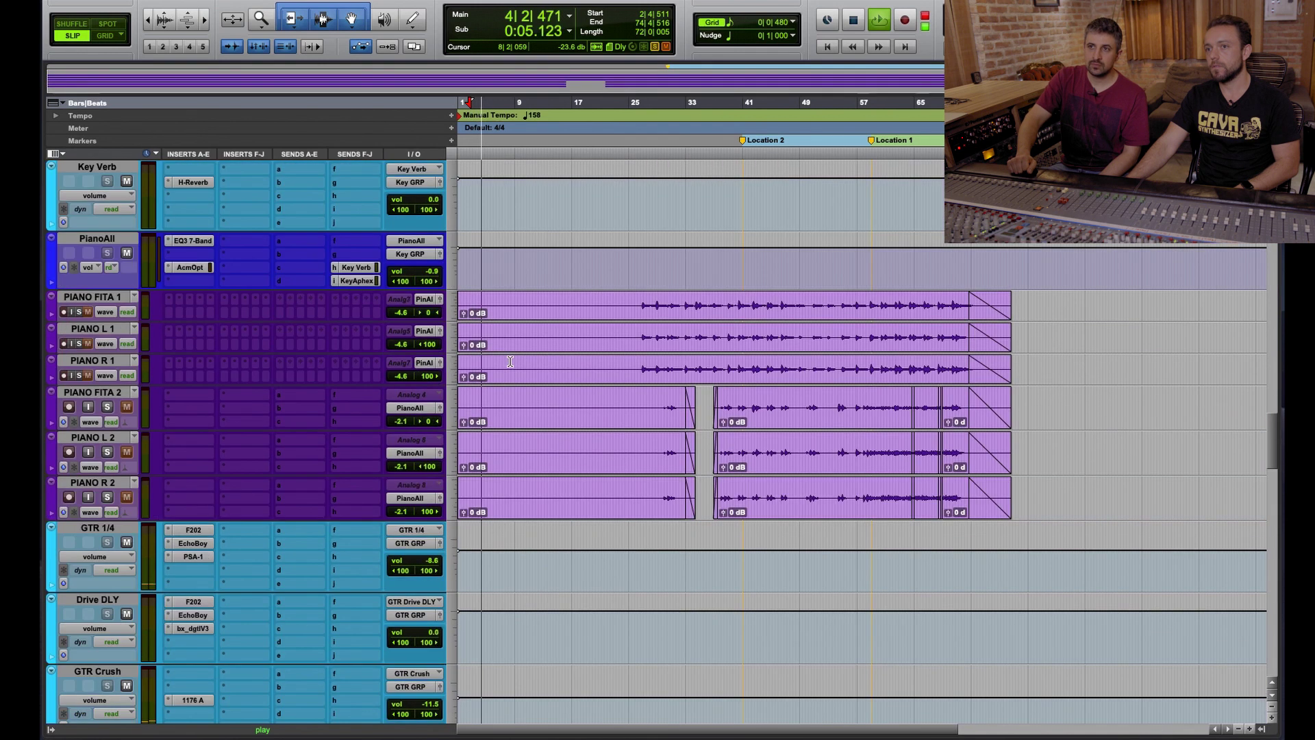
{"action": "scroll", "coordinate": [510, 362], "scroll_direction": "down", "scroll_amount": 3}
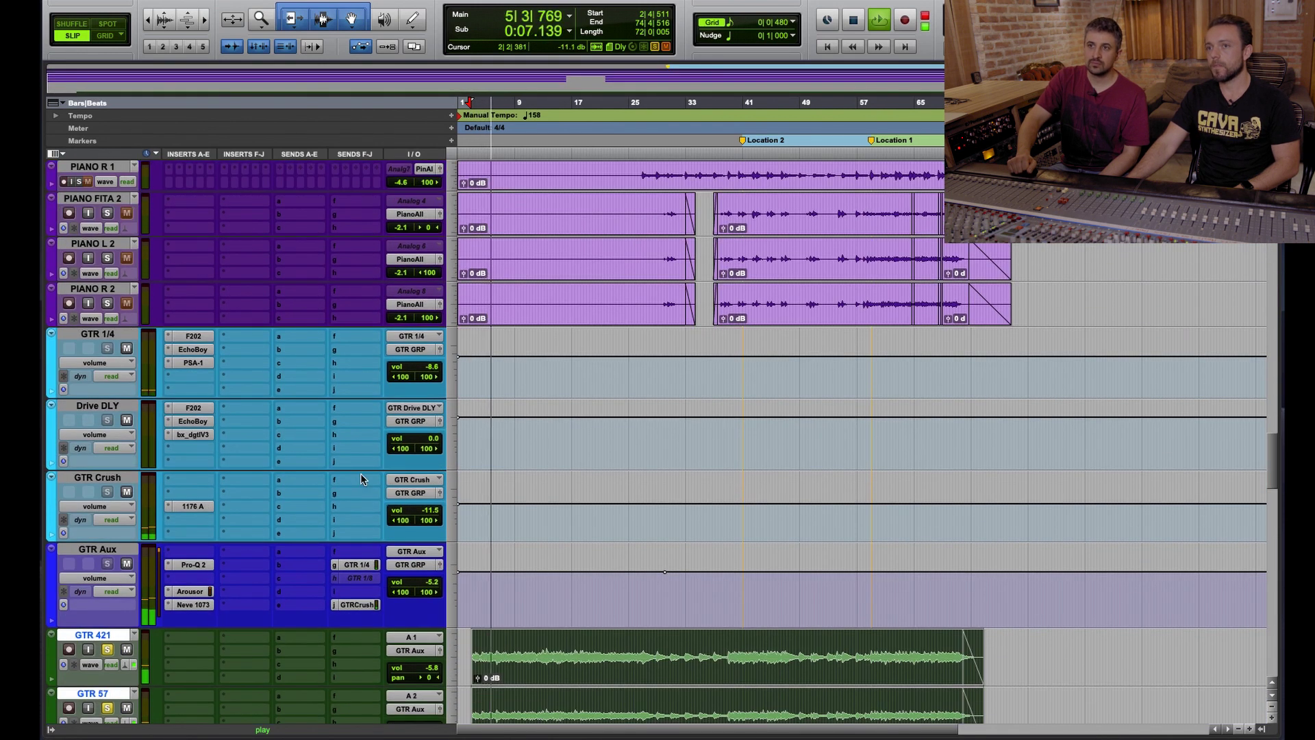
{"action": "scroll", "coordinate": [436, 473], "scroll_direction": "down", "scroll_amount": 1}
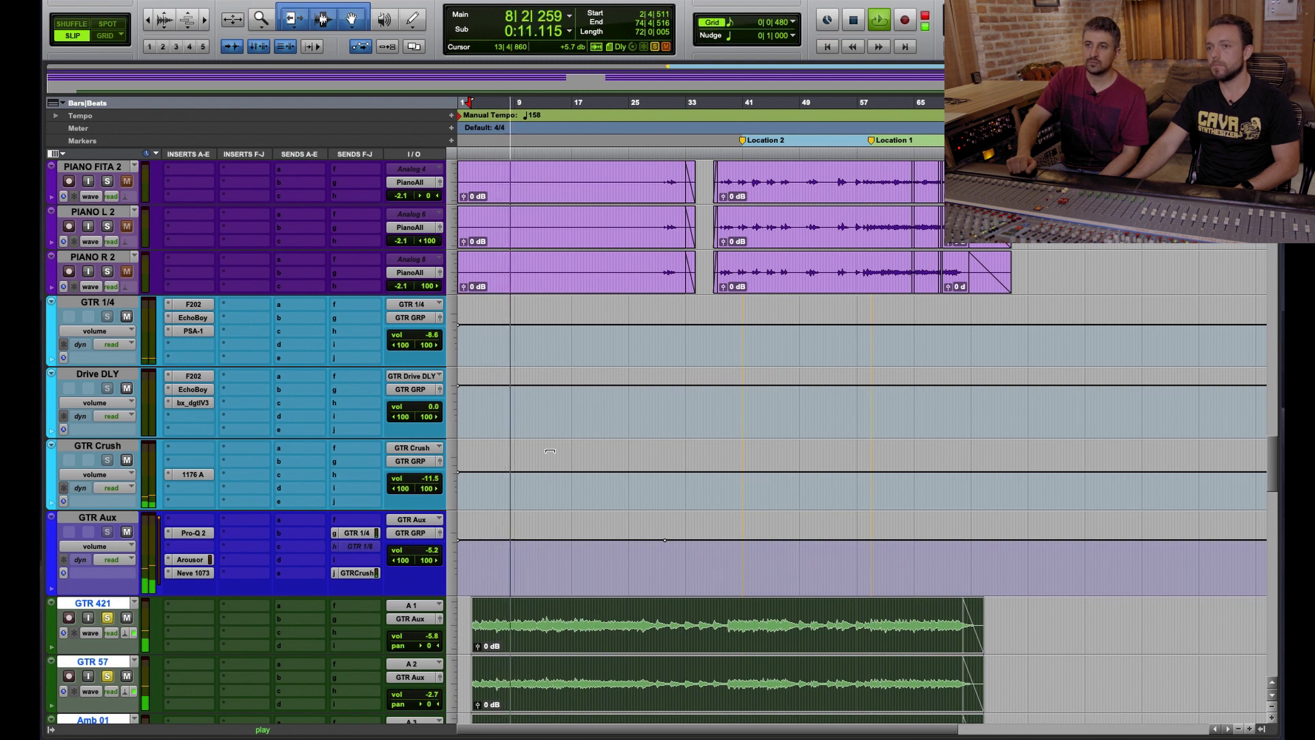
{"action": "scroll", "coordinate": [506, 466], "scroll_direction": "down", "scroll_amount": 7}
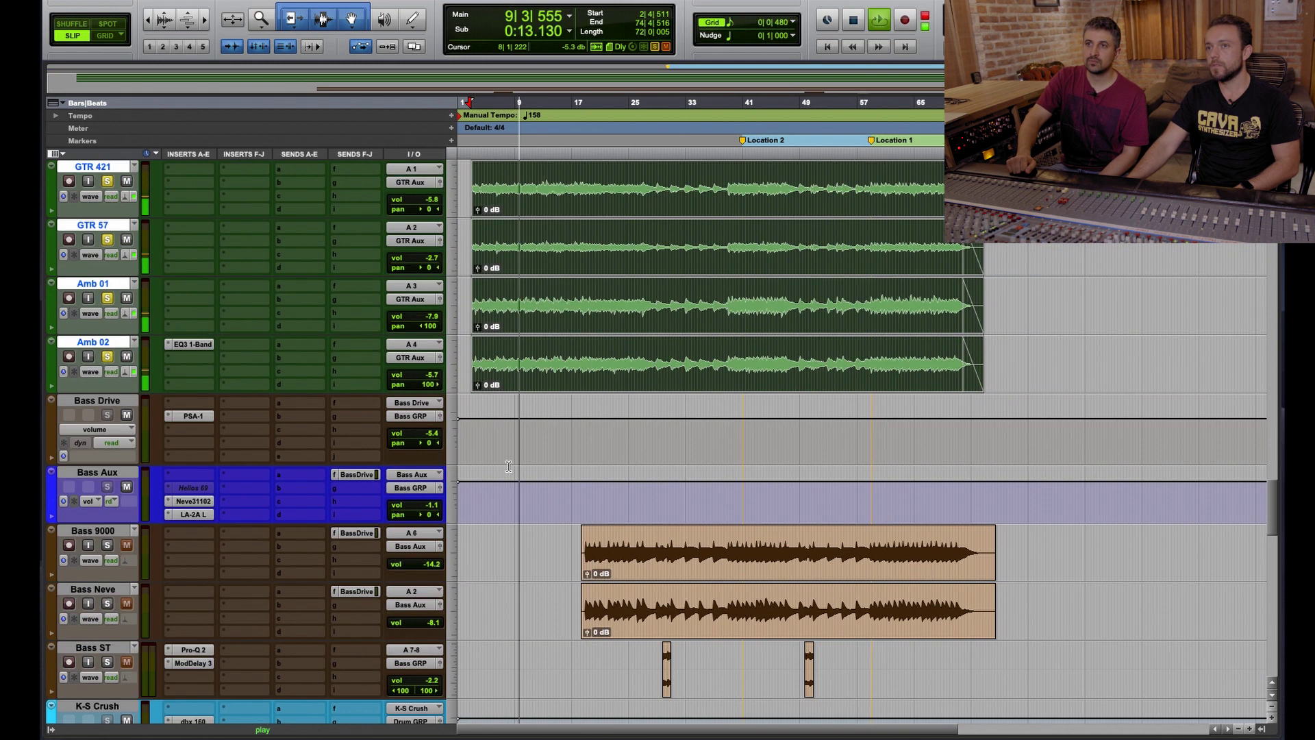
{"action": "scroll", "coordinate": [156, 314], "scroll_direction": "up", "scroll_amount": 1}
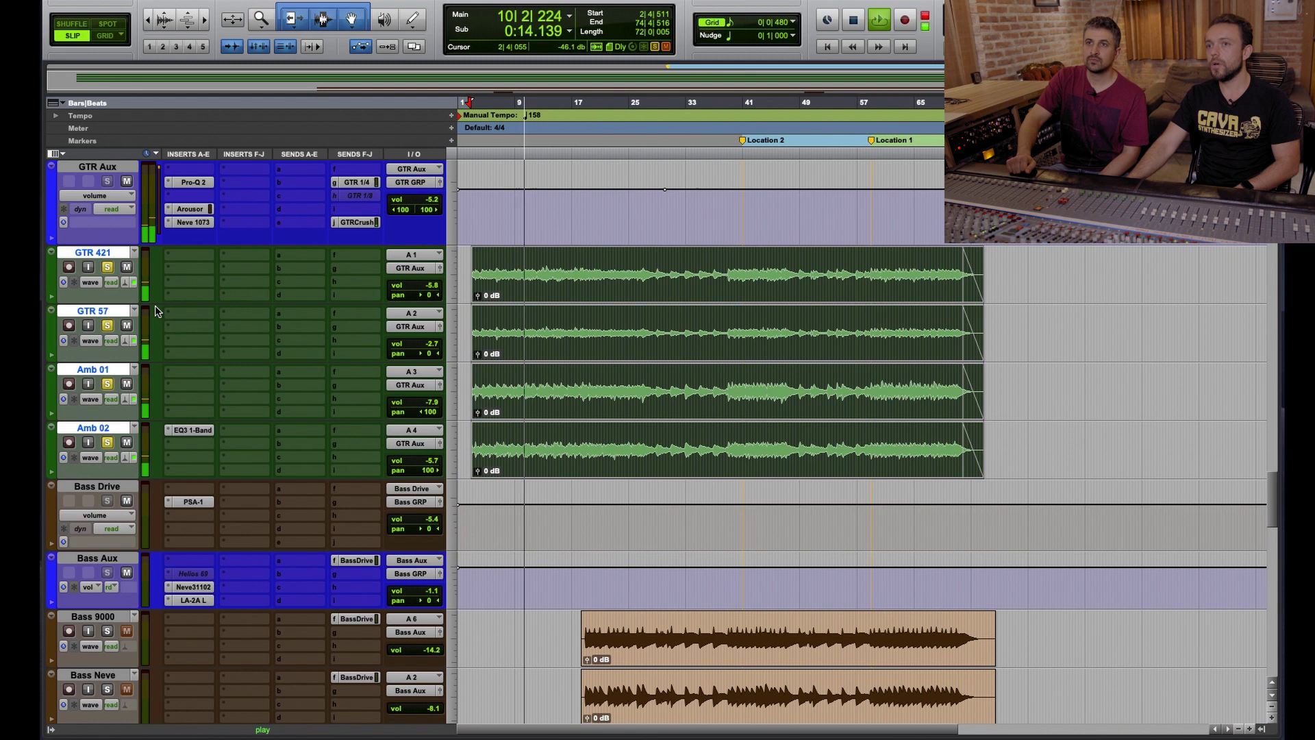
Compare the guitar mics by muting and unmuting the GTR 421 and GTR 57 pair against the Amb 01 and Amb 02 pair.
{"action": "left_click", "coordinate": [127, 267]}
{"action": "scroll", "coordinate": [130, 299], "scroll_direction": "up", "scroll_amount": 3}
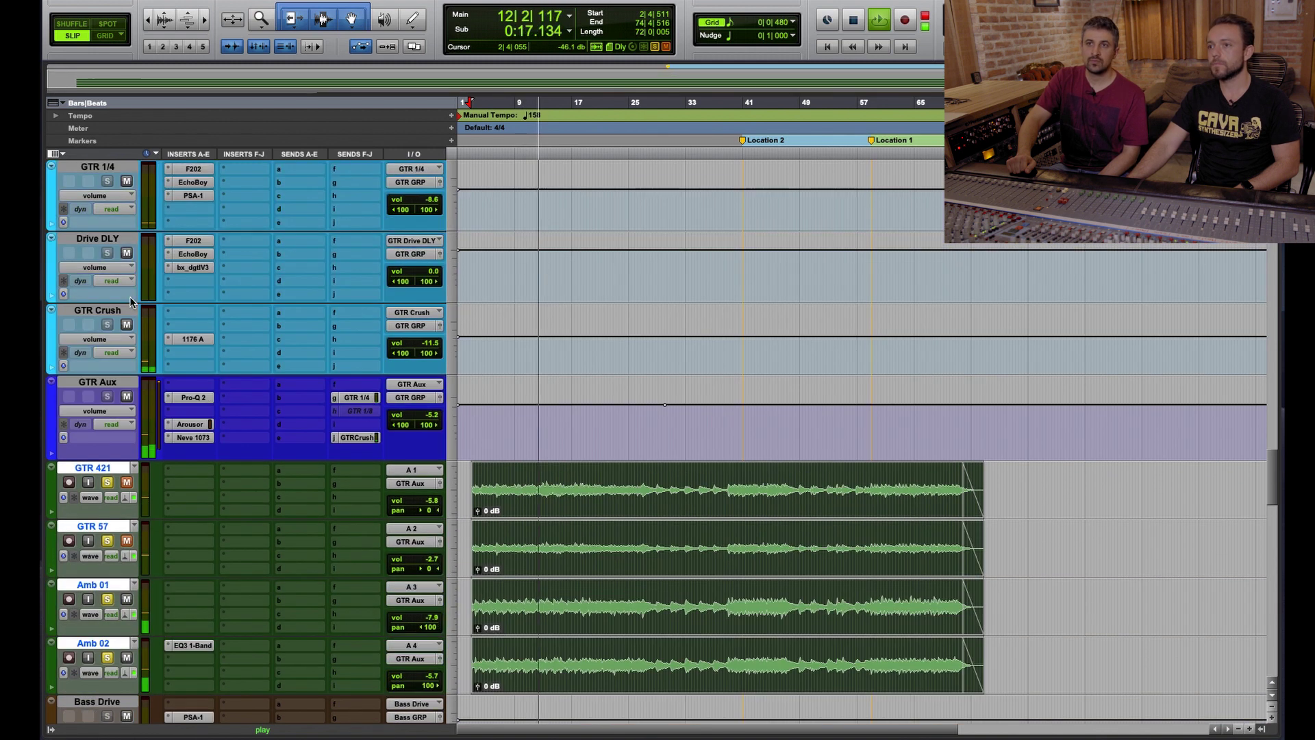
{"action": "scroll", "coordinate": [130, 300], "scroll_direction": "down", "scroll_amount": 2}
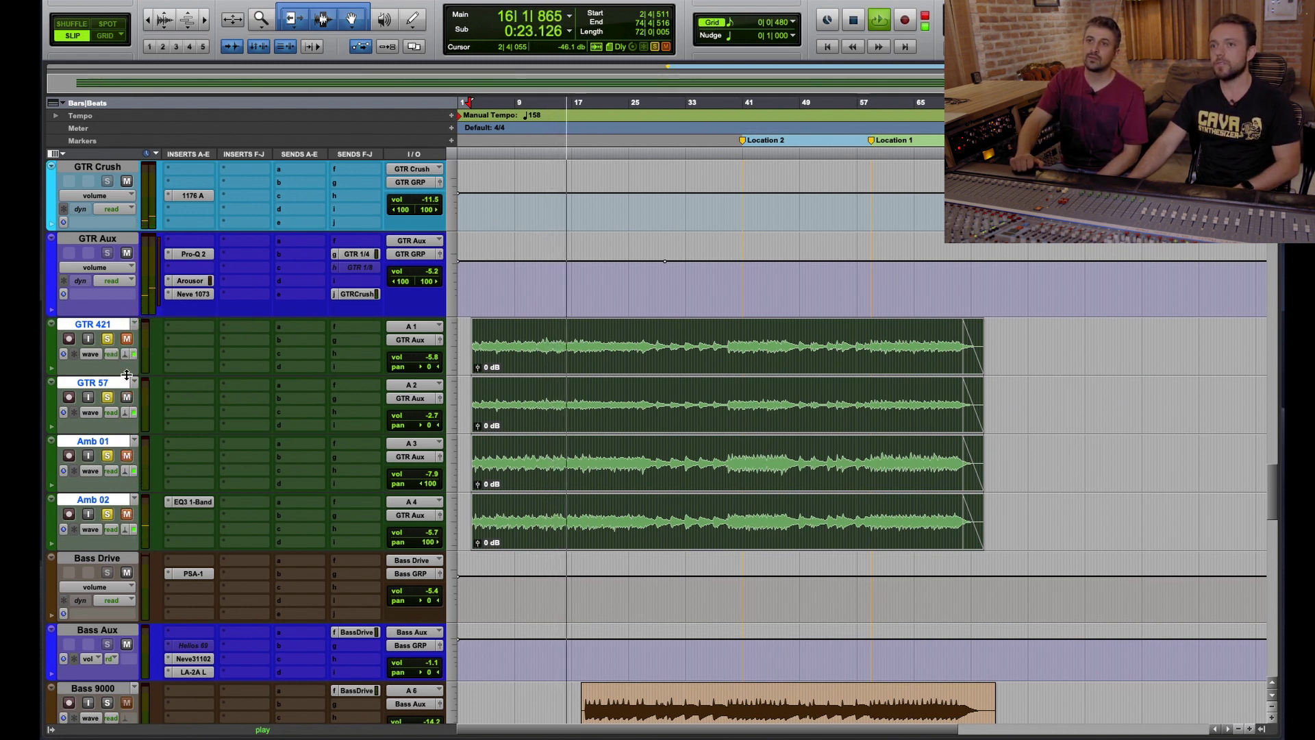
{"action": "left_click", "coordinate": [127, 398]}
{"action": "left_click", "coordinate": [126, 340]}
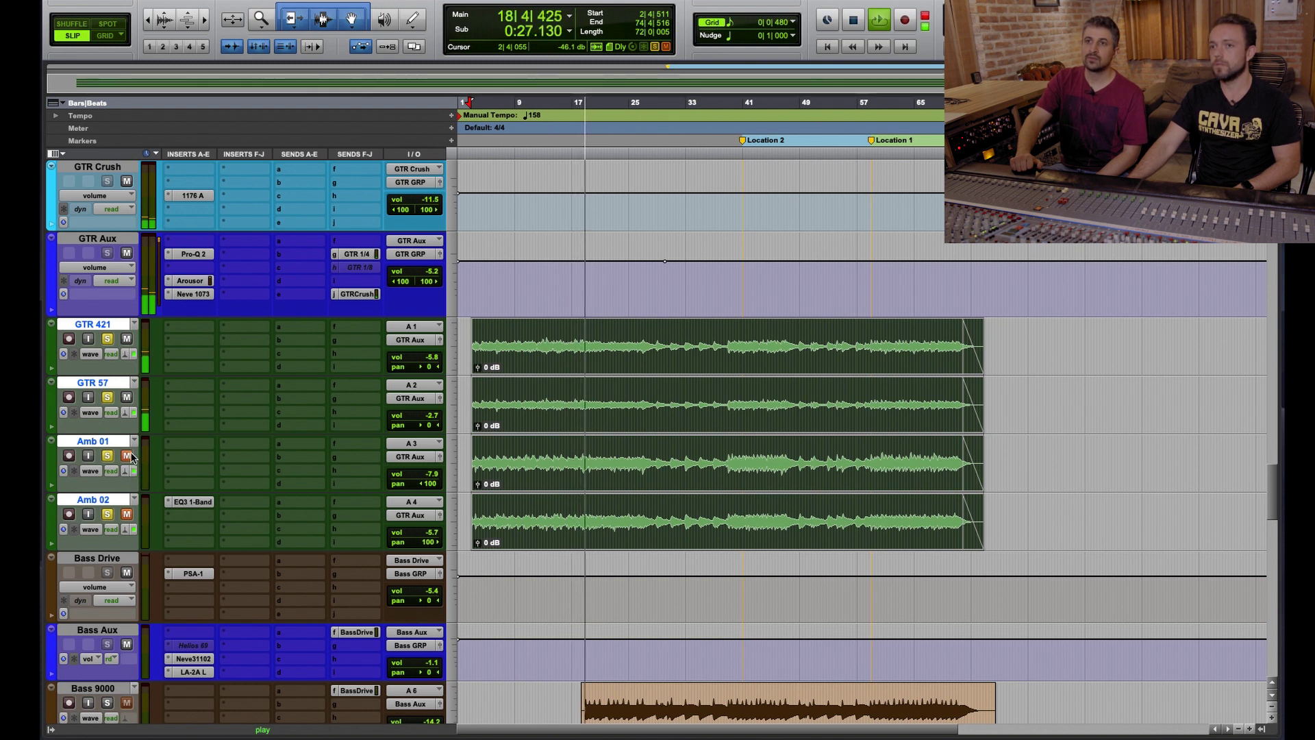
{"action": "left_click", "coordinate": [127, 515]}
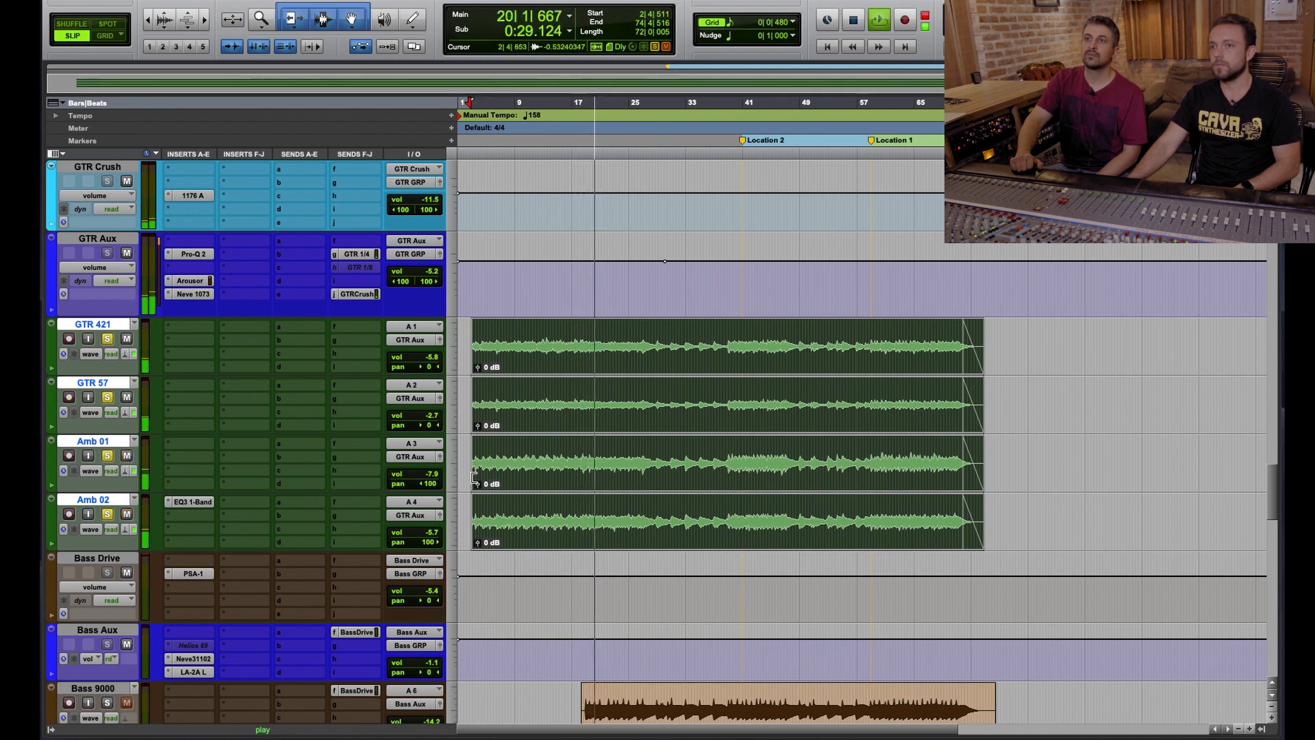
Play the soloed piano tracks from about bar 26 on PIANO FITA 1.
{"action": "scroll", "coordinate": [474, 477], "scroll_direction": "up", "scroll_amount": 5}
{"action": "scroll", "coordinate": [474, 478], "scroll_direction": "down", "scroll_amount": 1}
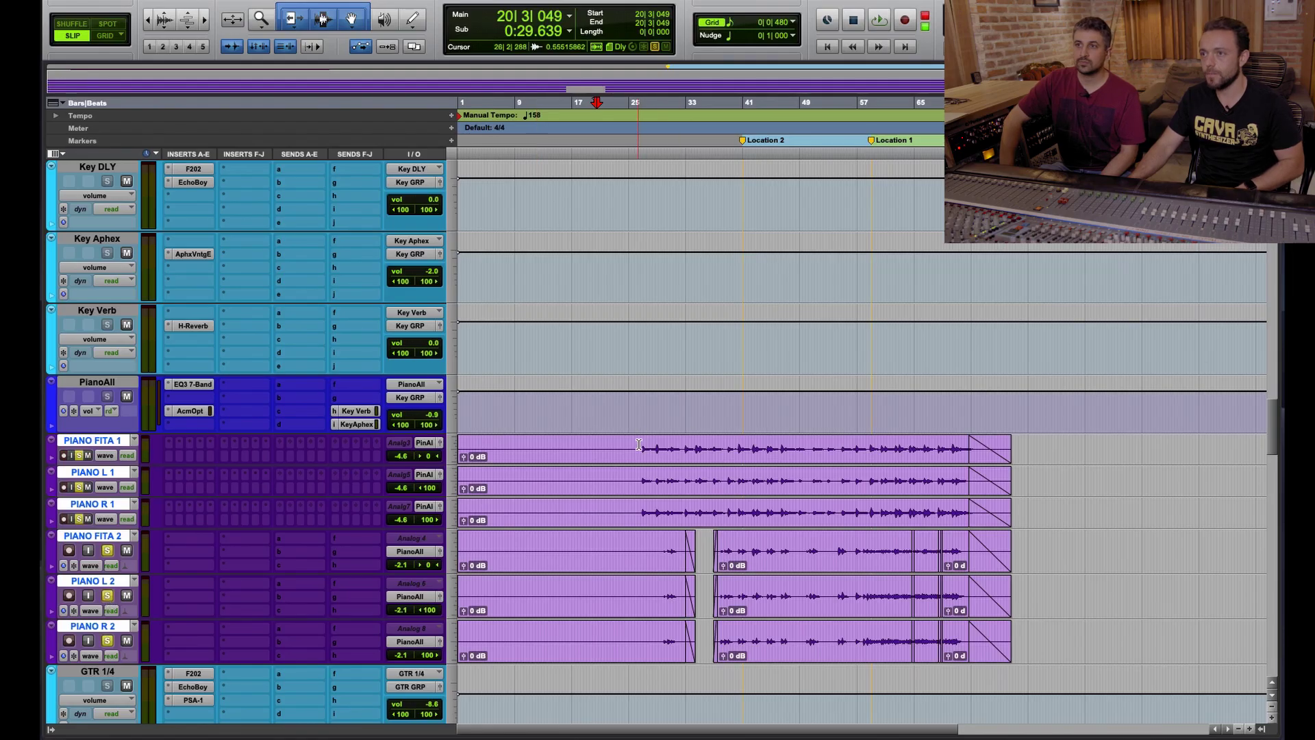
{"action": "left_click", "coordinate": [638, 444]}
{"action": "key", "text": "space"}
Examine the mixer channels from the drums across to the vocal effects while the piano plays.
{"action": "scroll", "coordinate": [189, 500], "scroll_direction": "up", "scroll_amount": 6}
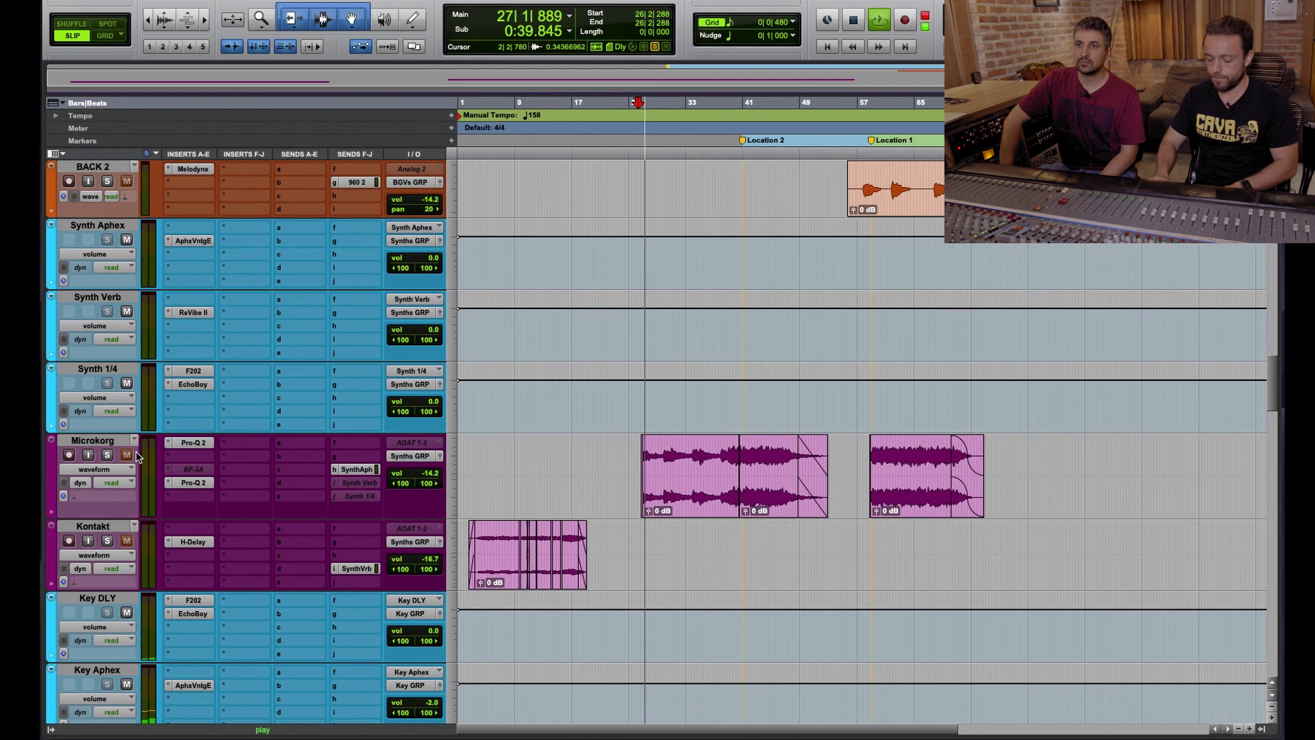
{"action": "key", "text": "super+equal"}
{"action": "scroll", "coordinate": [466, 493], "scroll_direction": "right", "scroll_amount": 9}
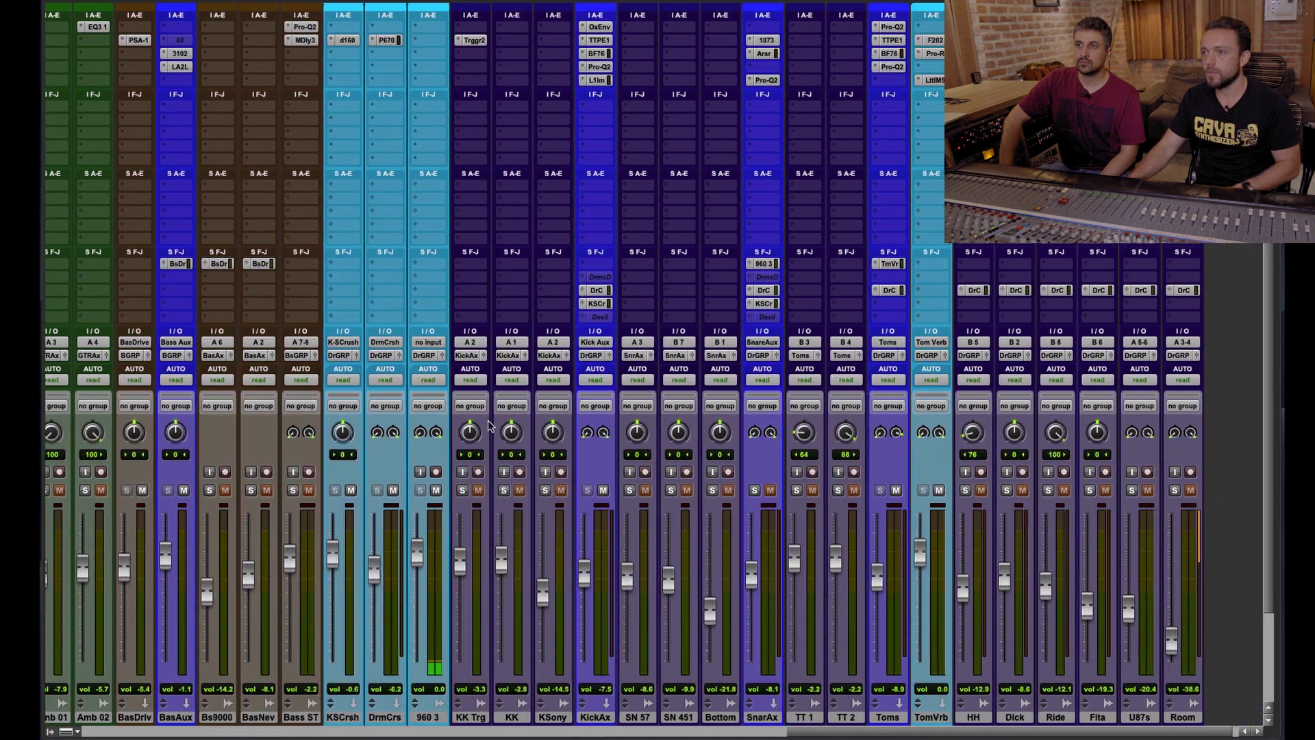
{"action": "scroll", "coordinate": [502, 495], "scroll_direction": "left", "scroll_amount": 20}
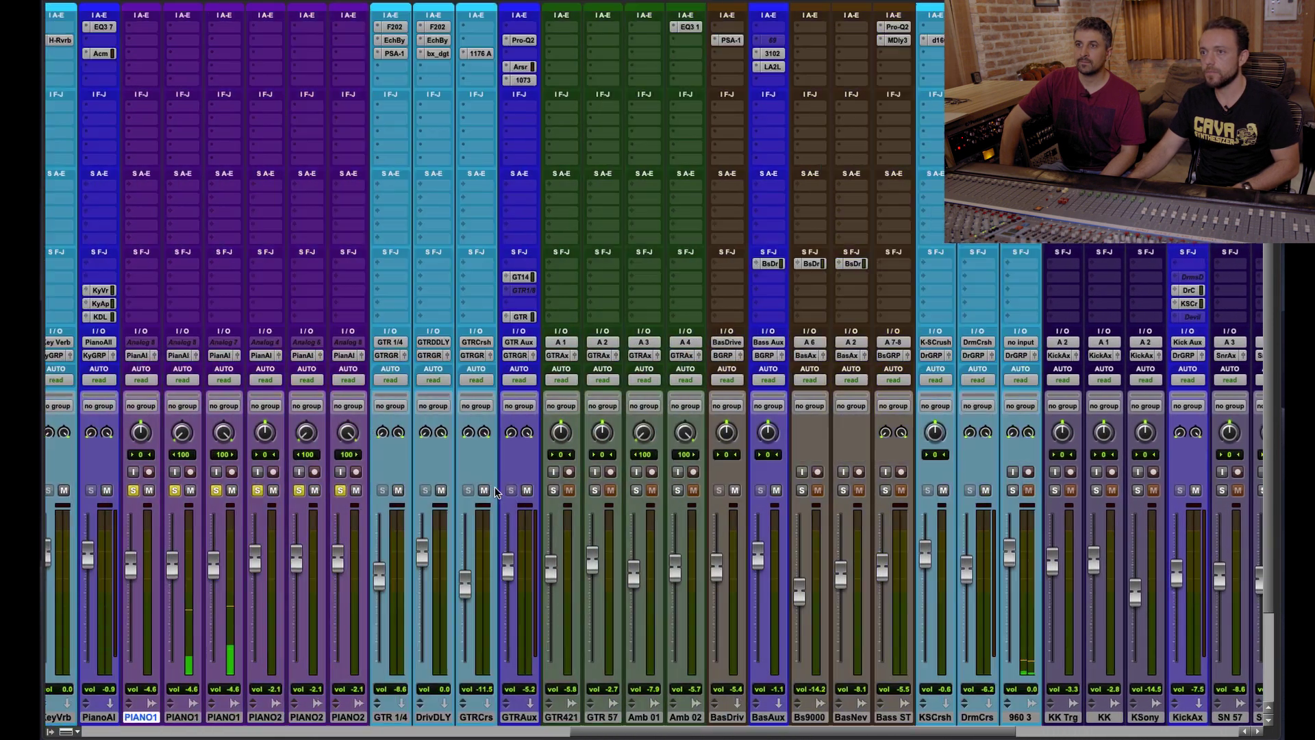
{"action": "scroll", "coordinate": [309, 501], "scroll_direction": "left", "scroll_amount": 2}
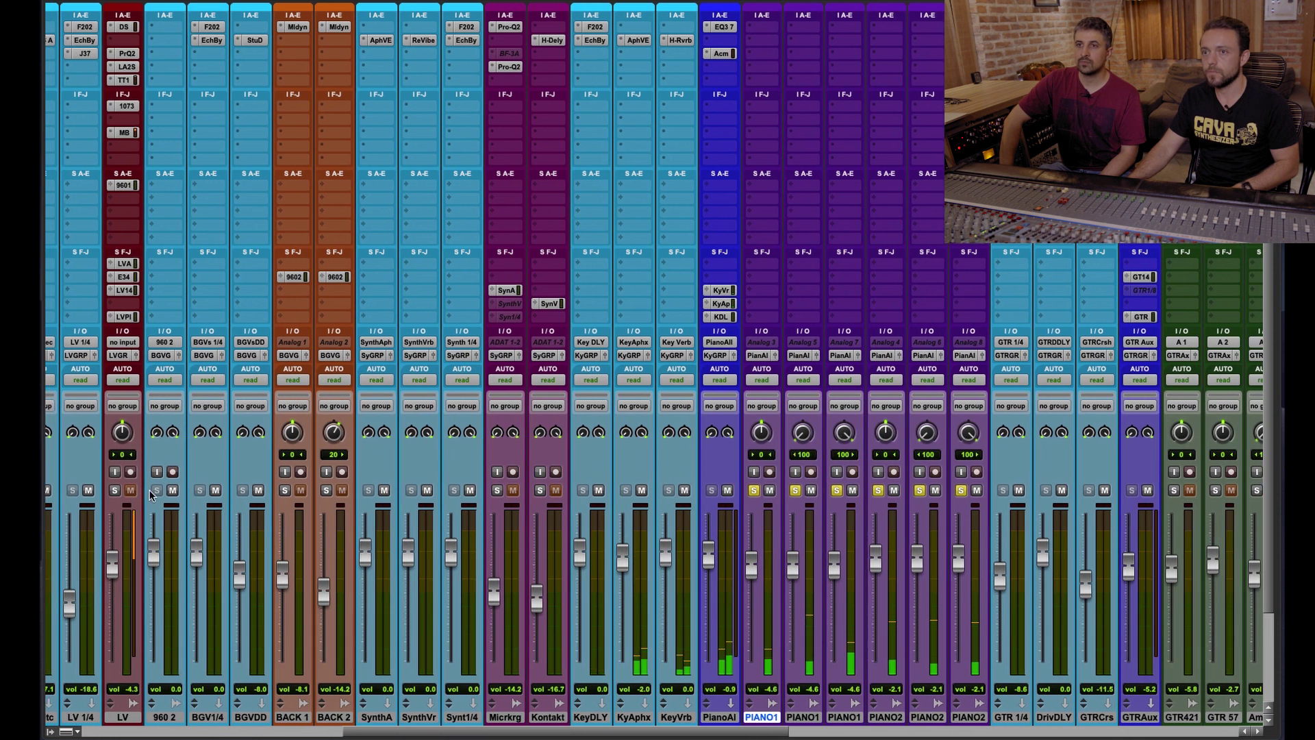
{"action": "scroll", "coordinate": [157, 494], "scroll_direction": "left", "scroll_amount": 6}
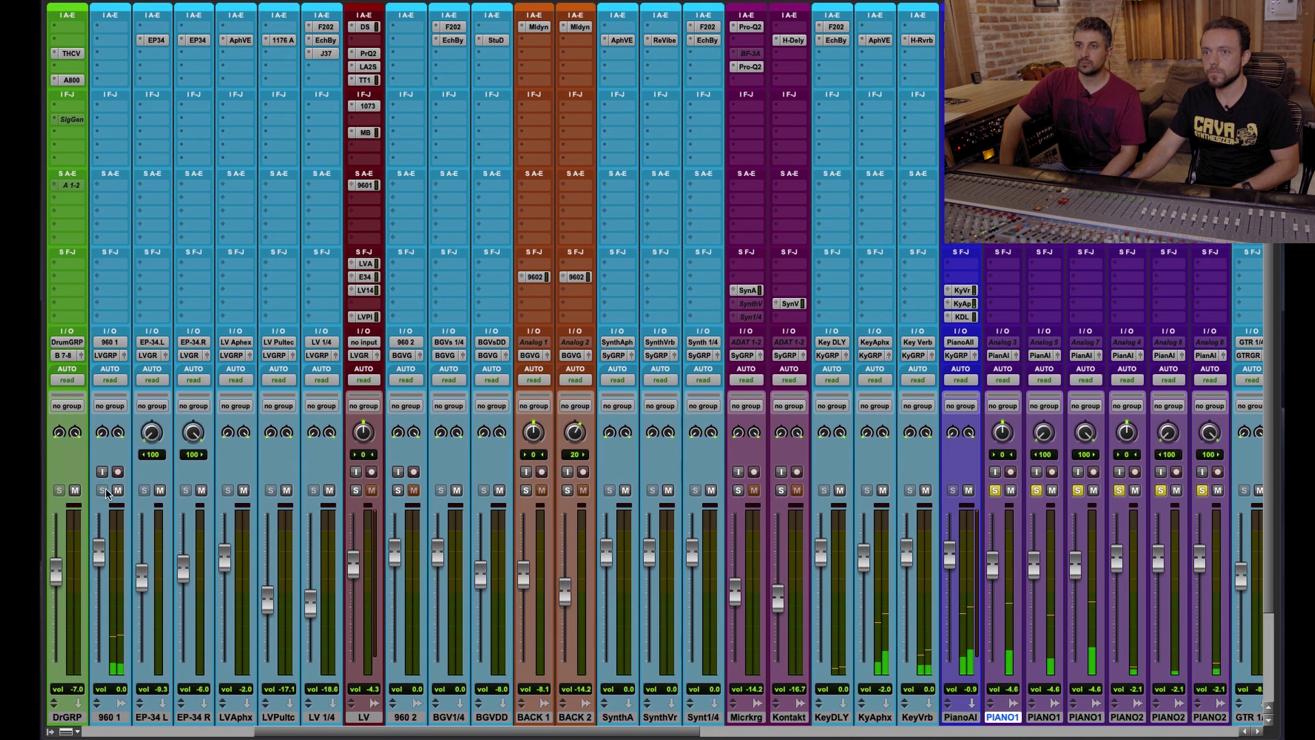
{"action": "scroll", "coordinate": [105, 494], "scroll_direction": "left", "scroll_amount": 1}
{"action": "key", "text": "super+="}
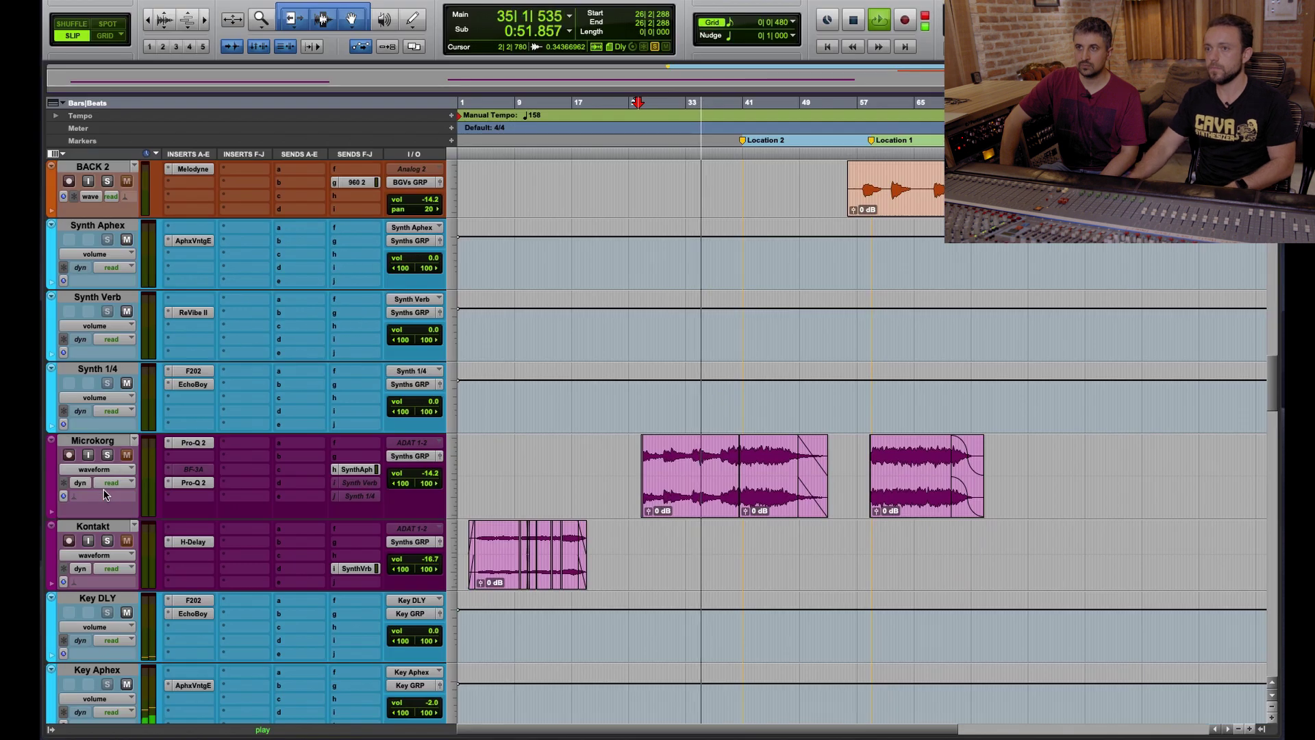
Set the playback start at about bar 21, return to the piano tracks, and stop playback.
{"action": "left_click", "coordinate": [605, 446]}
{"action": "scroll", "coordinate": [605, 447], "scroll_direction": "down", "scroll_amount": 2}
{"action": "scroll", "coordinate": [605, 446], "scroll_direction": "down", "scroll_amount": 5}
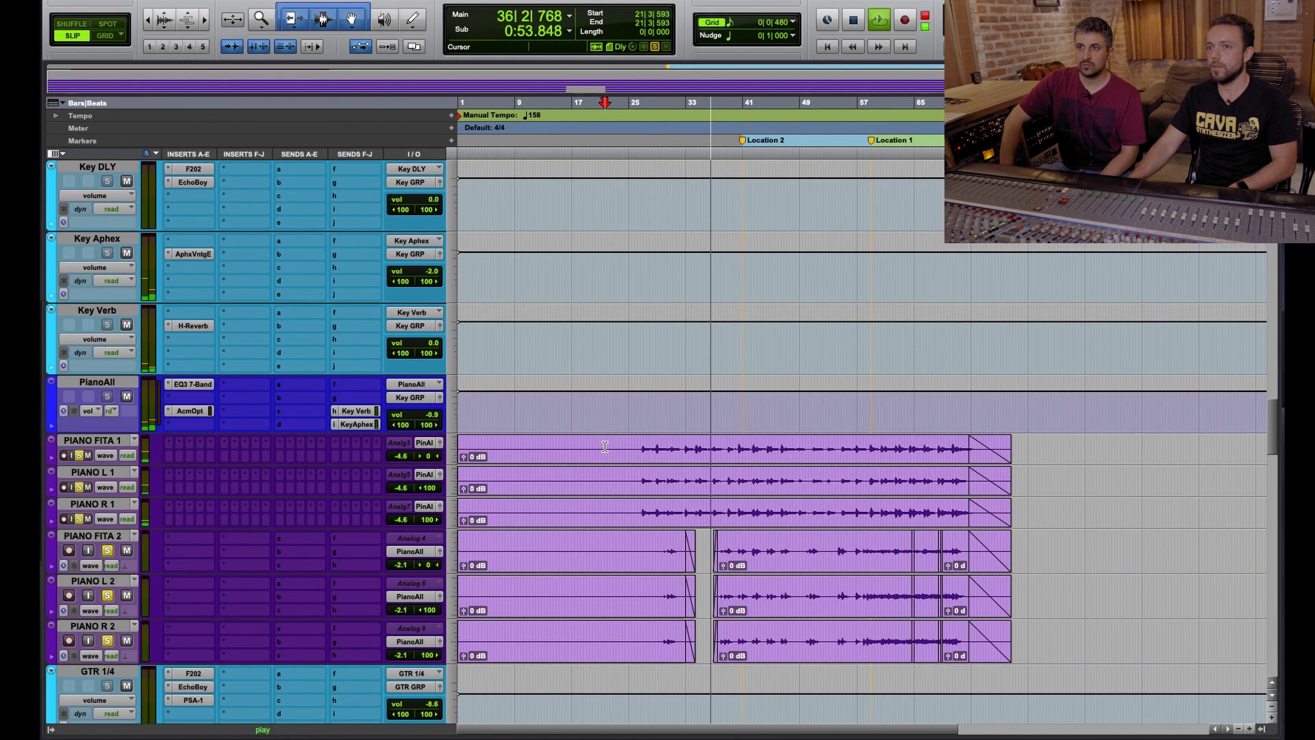
{"action": "key", "text": "space"}
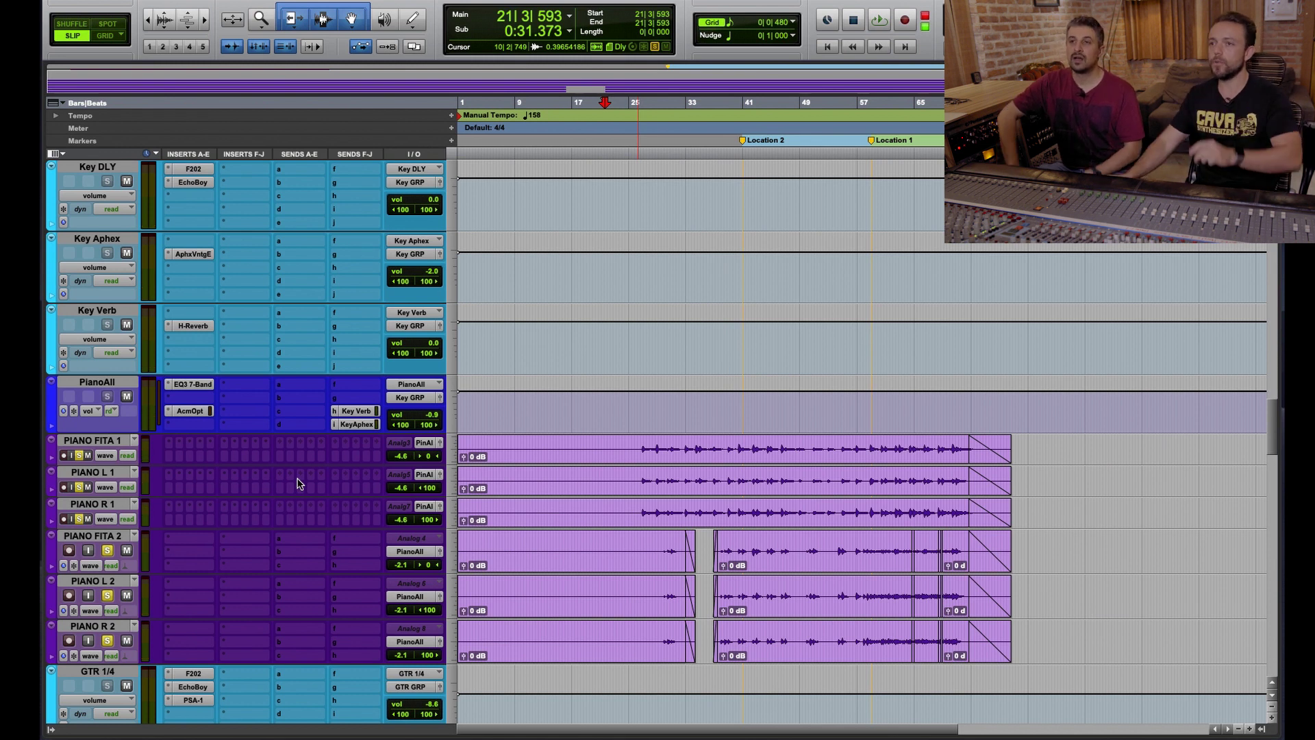
Briefly play the soloed piano tracks from about bar 26 and inspect the EQ3 7-Band settings on PianoAll.
{"action": "left_click", "coordinate": [638, 446]}
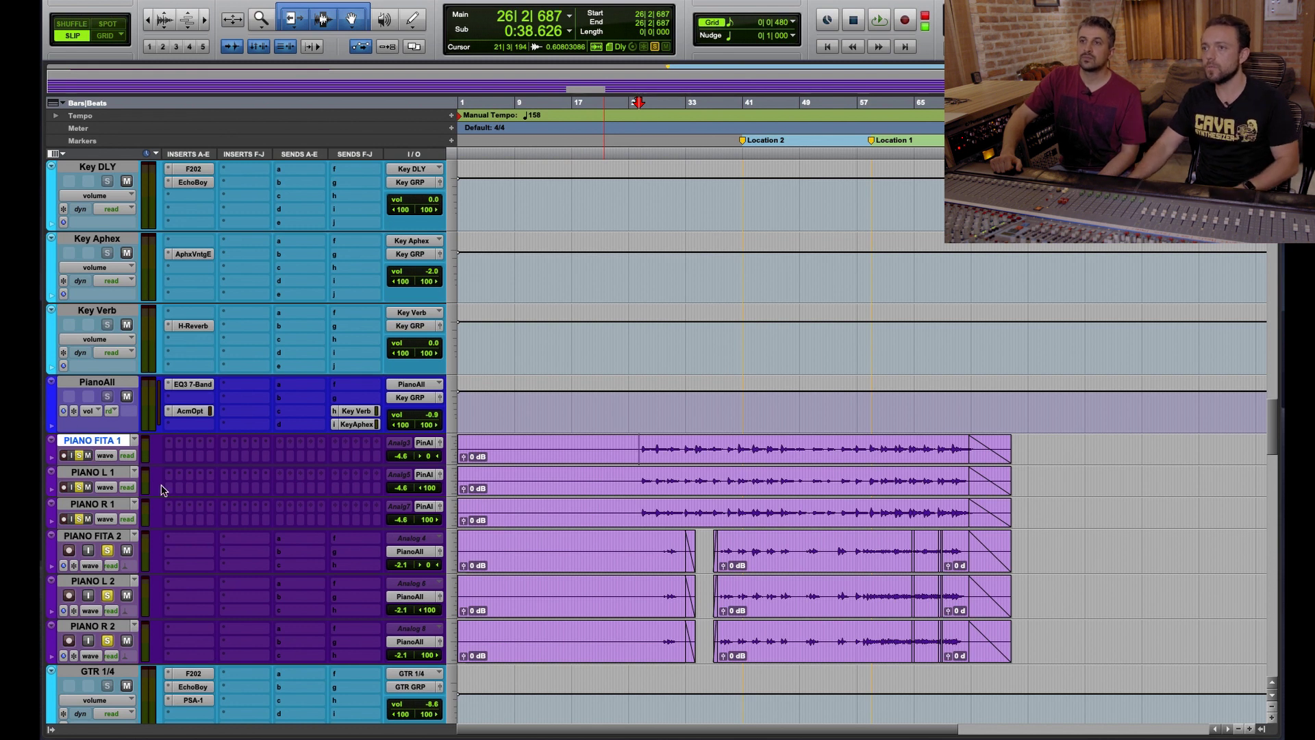
{"action": "key", "text": "space"}
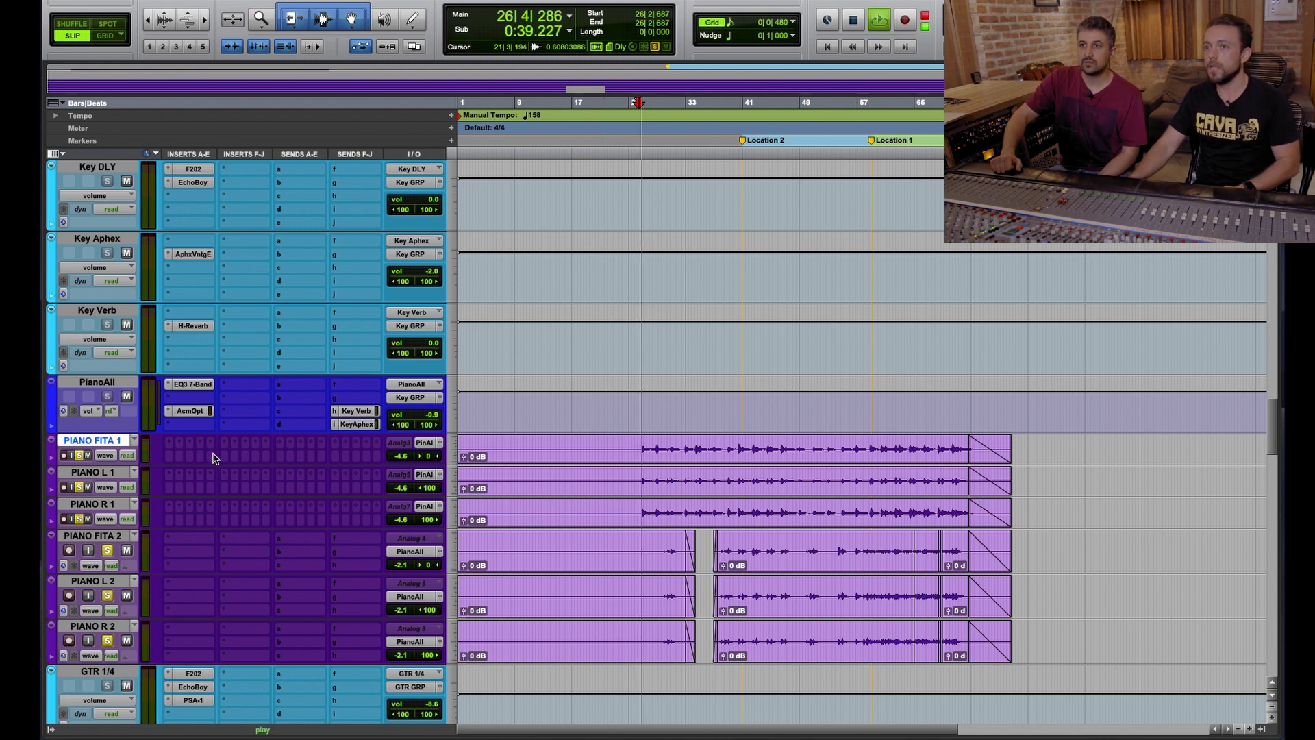
{"action": "key", "text": "space"}
{"action": "left_click", "coordinate": [190, 384]}
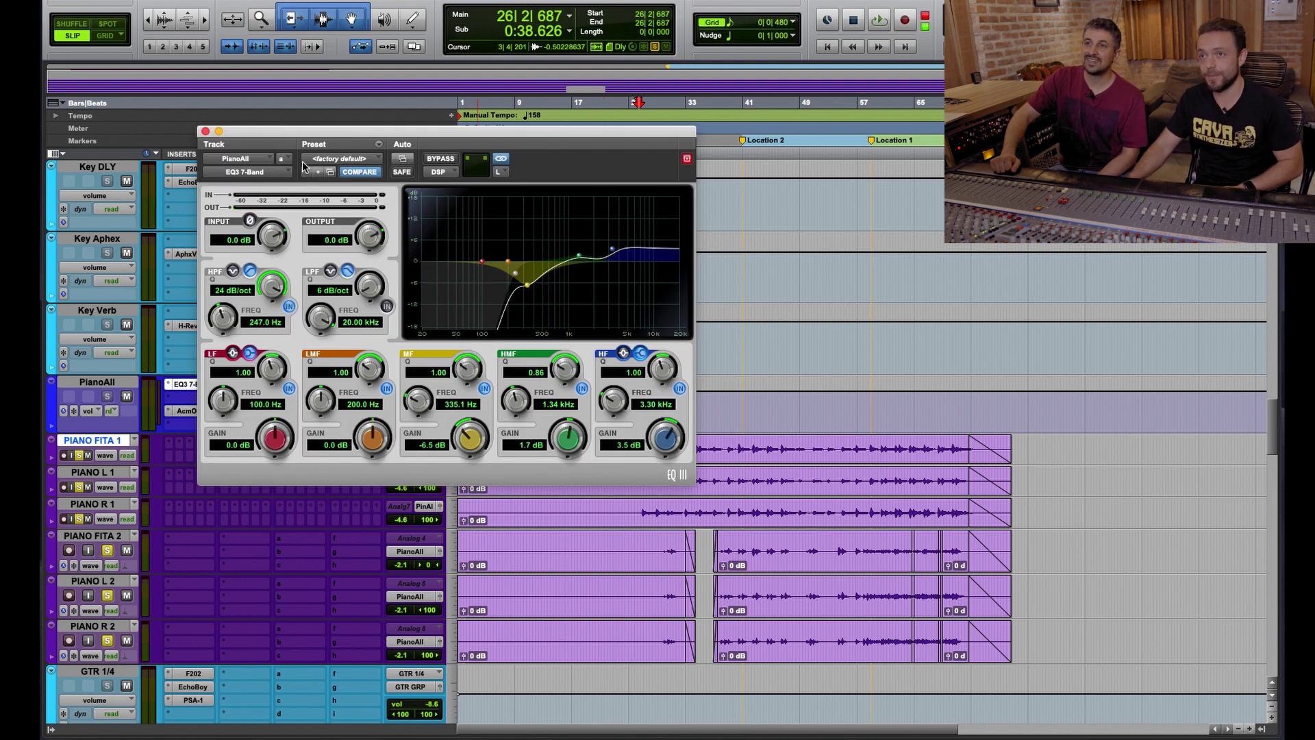
{"action": "left_click", "coordinate": [205, 131]}
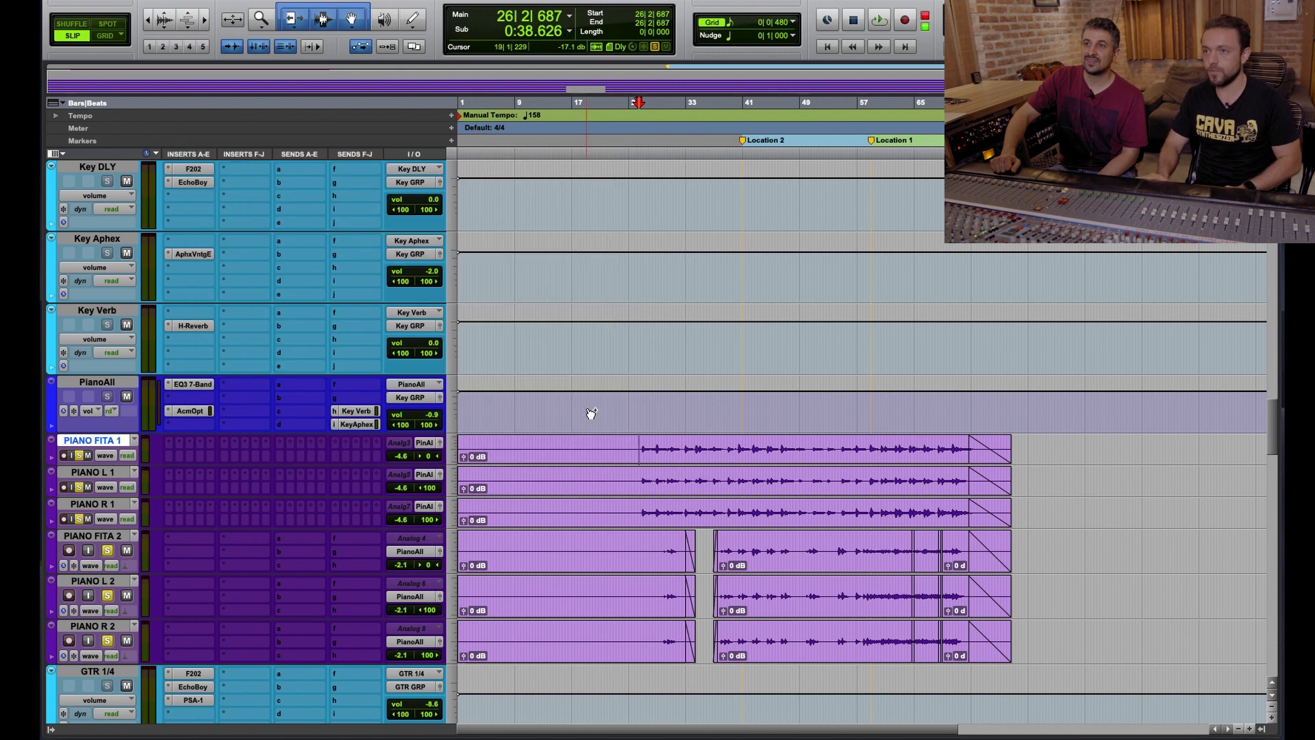
Play the piano with the mixer shown and bypass the PianoAll channel's EQ3 7-Band and AcmOpt inserts.
{"action": "key", "text": "ctrl+equal"}
{"action": "key", "text": "space"}
{"action": "scroll", "coordinate": [524, 592], "scroll_direction": "right", "scroll_amount": 5}
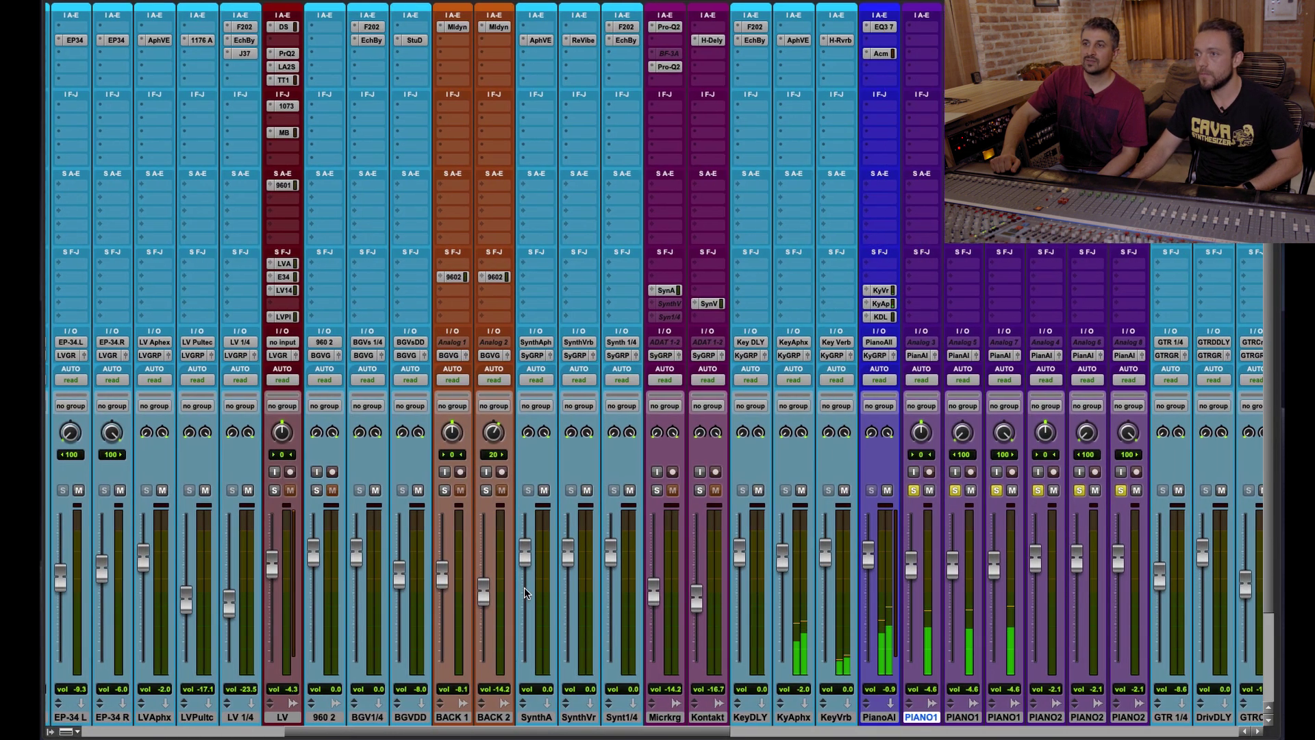
{"action": "left_click", "coordinate": [732, 716]}
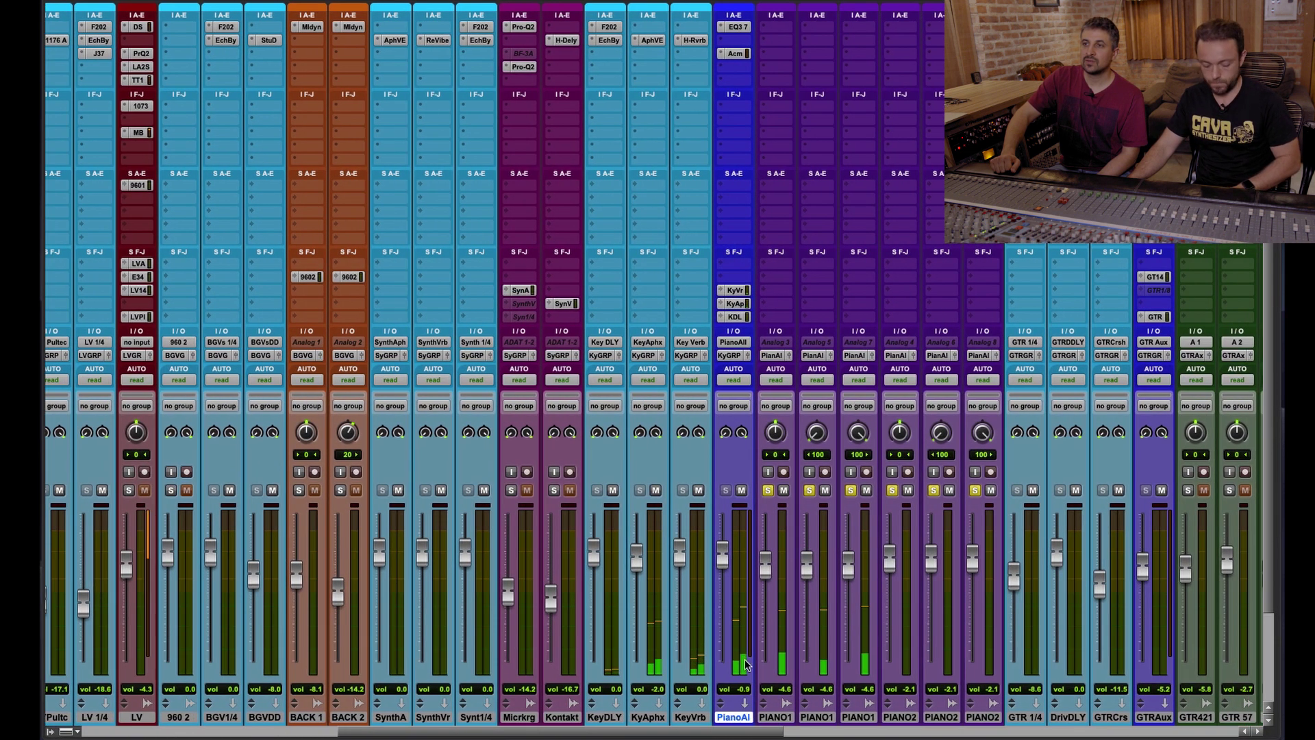
{"action": "key", "text": "shift+a"}
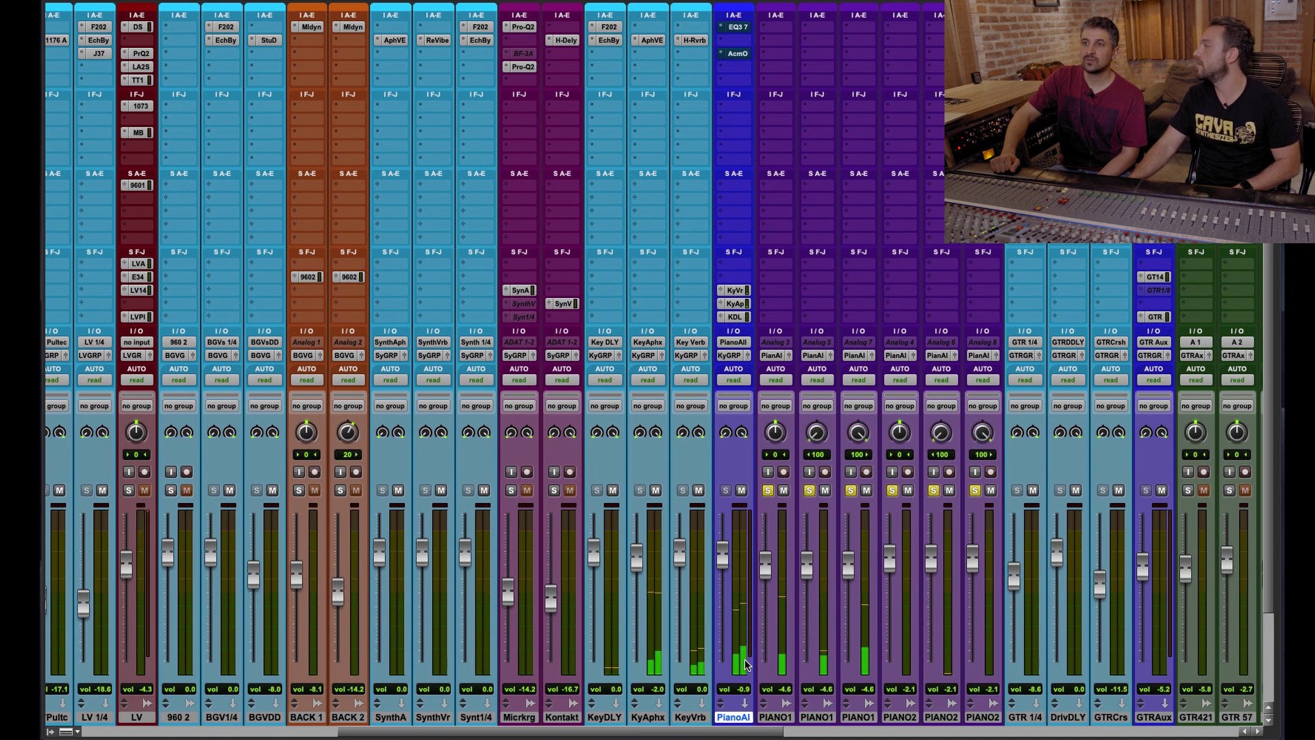